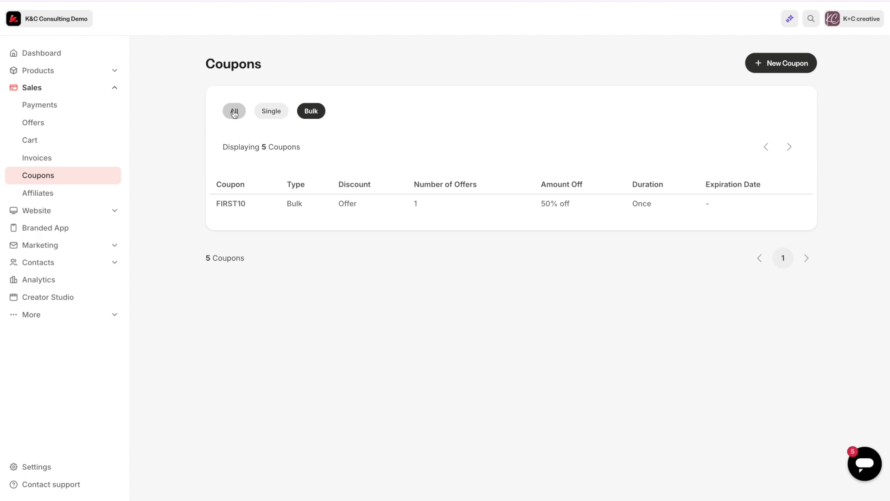
Start a new coupon with the Offer discount type and choose Single coupon as its coupon type
click(234, 112)
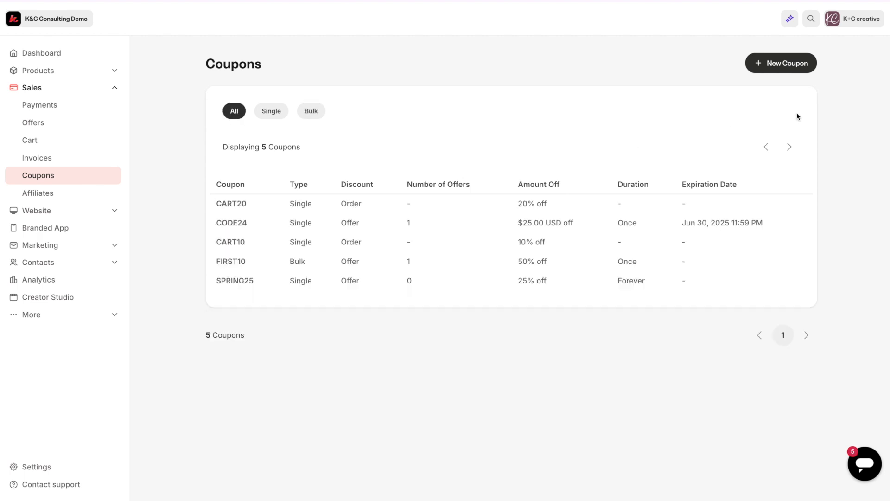
click(780, 67)
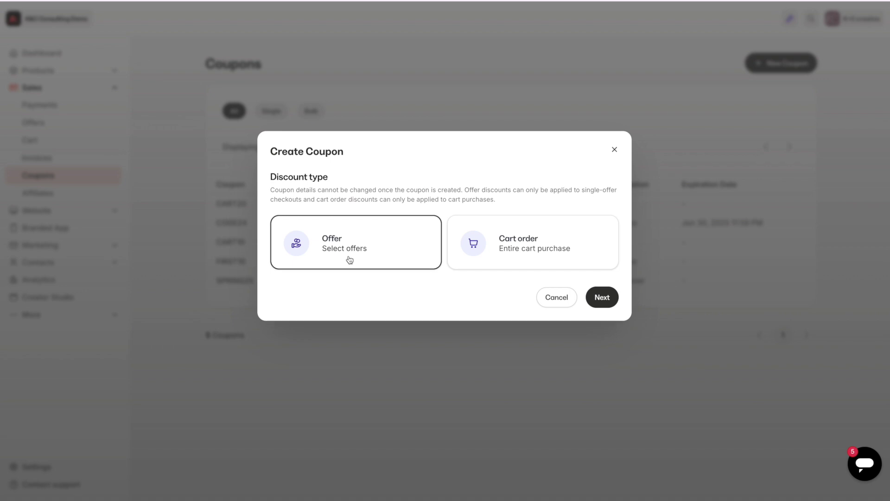
click(594, 255)
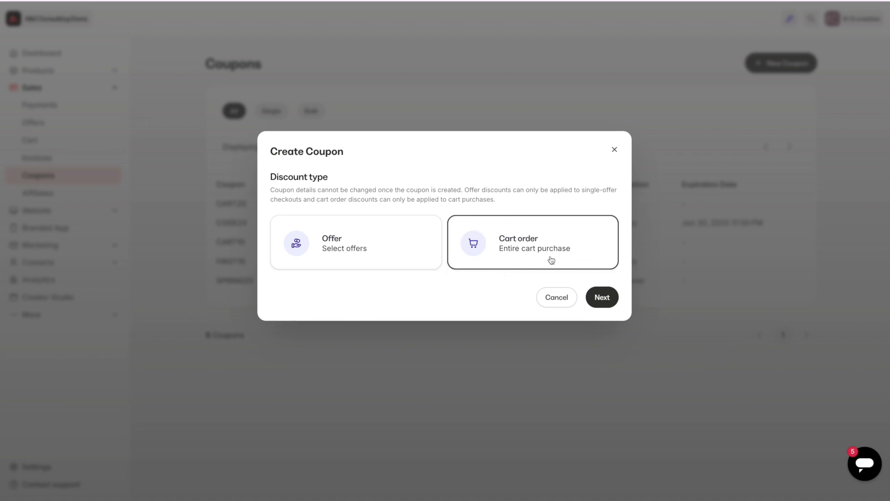
click(375, 241)
click(611, 302)
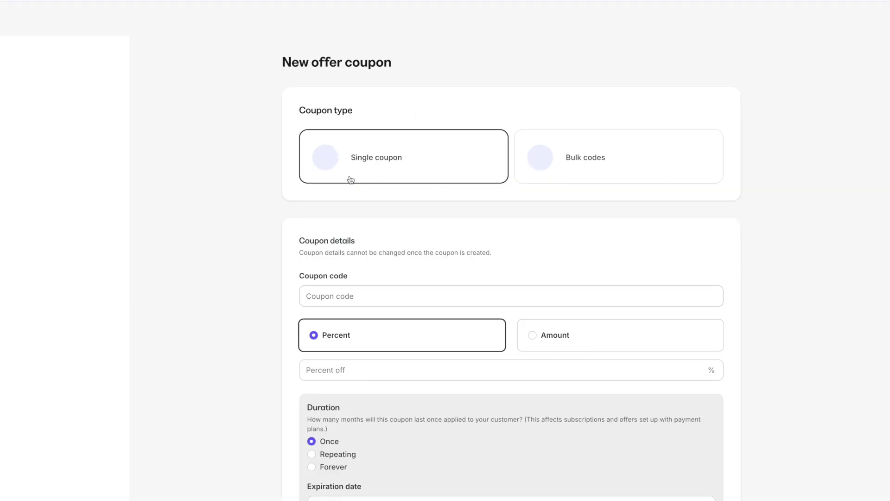
click(614, 167)
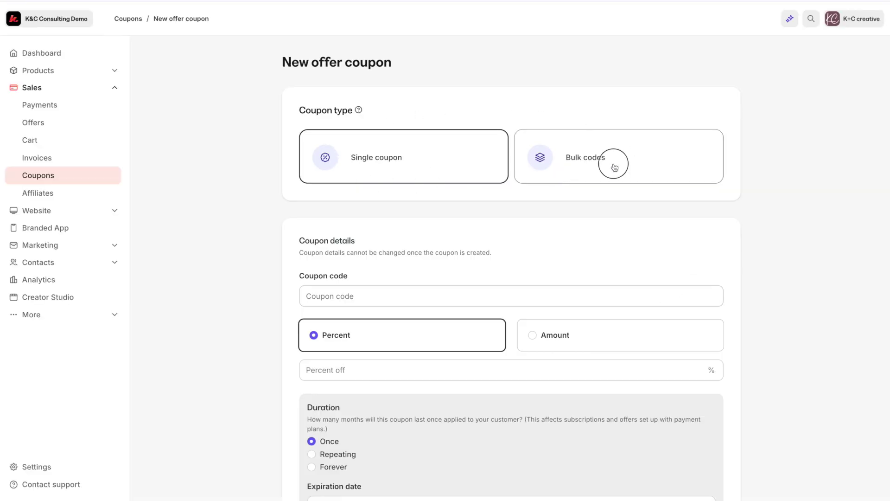
click(423, 157)
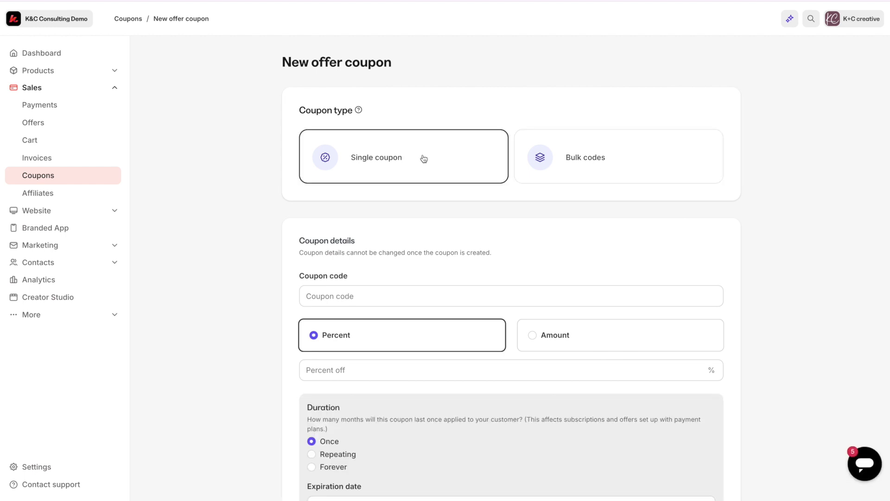
Enter TEST100 as the coupon code and 20 as the percent off
click(343, 296)
text(TEST)
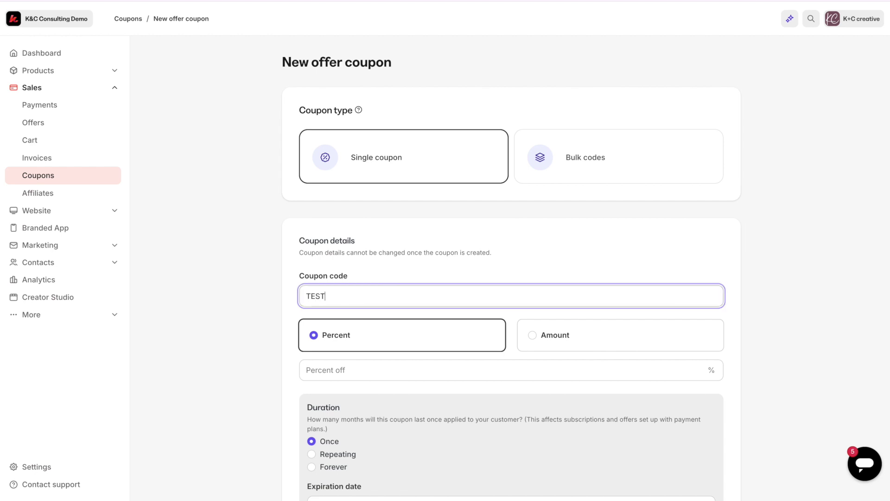
text(100)
click(358, 367)
text(20)
Switch the discount to a fixed amount of 25 with USD - United States Dollar as the currency
click(565, 333)
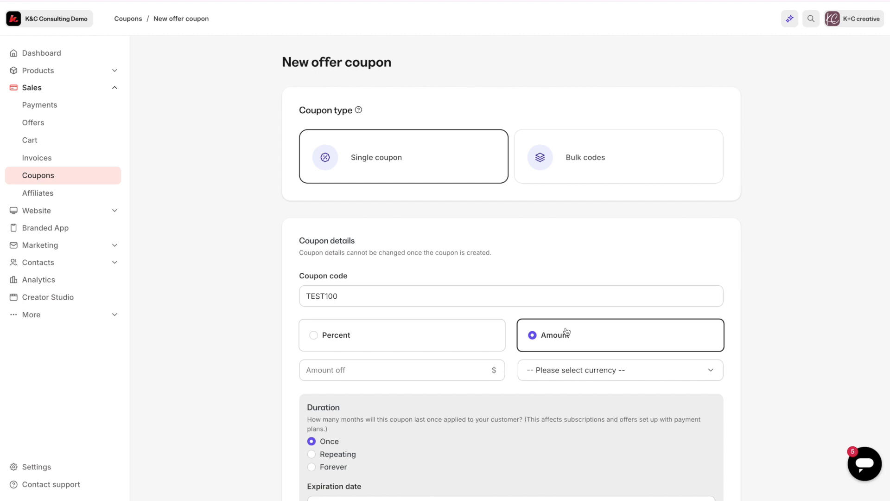
click(355, 369)
text(25)
click(566, 371)
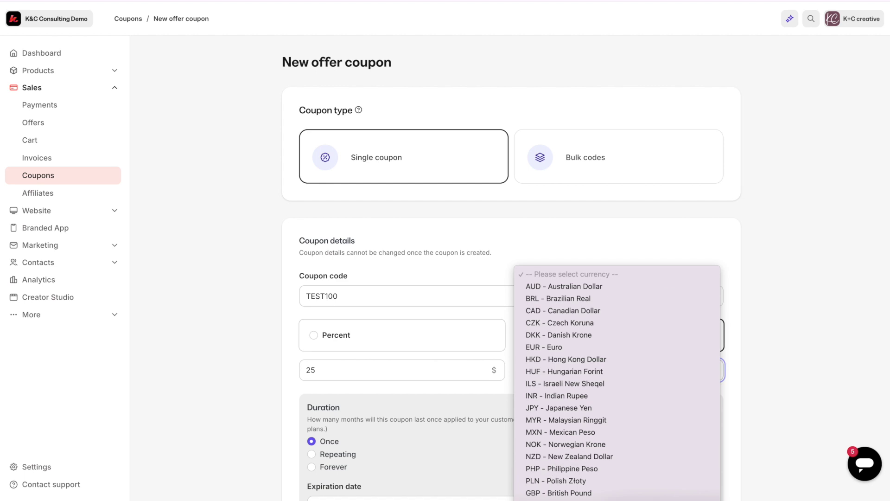
click(566, 500)
Try the Forever duration and a Repeating duration of 6 months, and return the coupon's duration to Once
scroll(393, 326, down, 3)
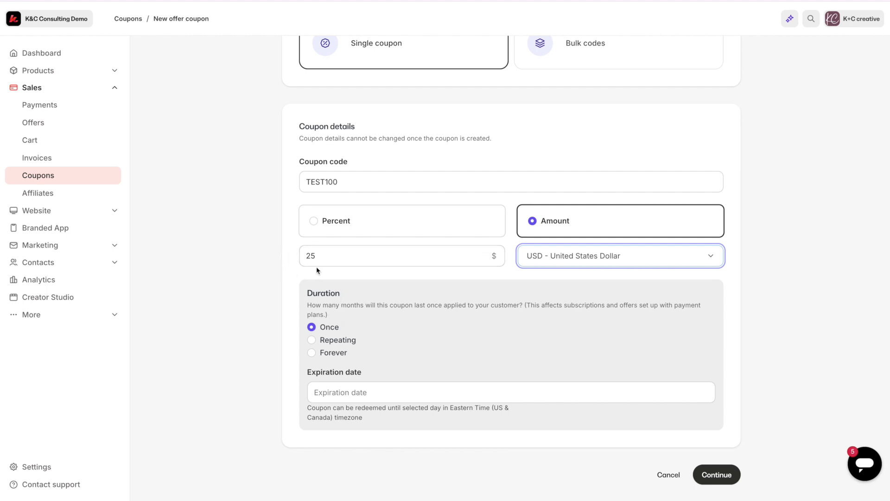
click(312, 340)
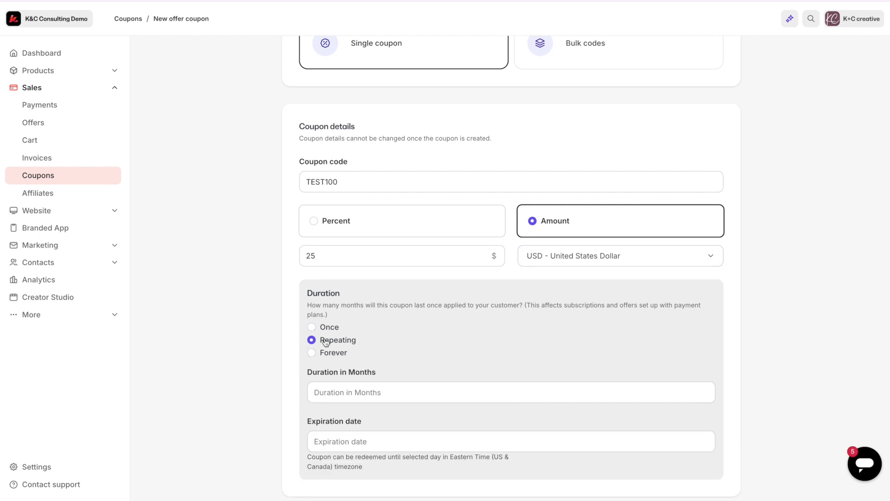
click(321, 395)
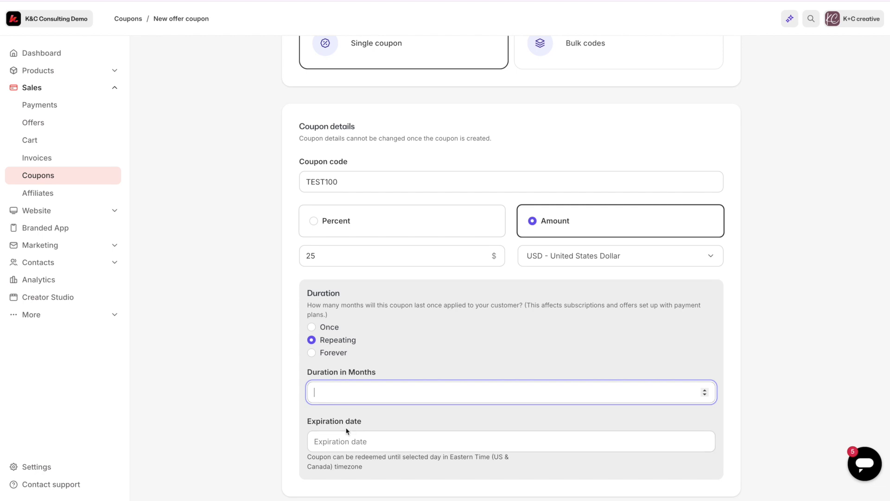
click(309, 352)
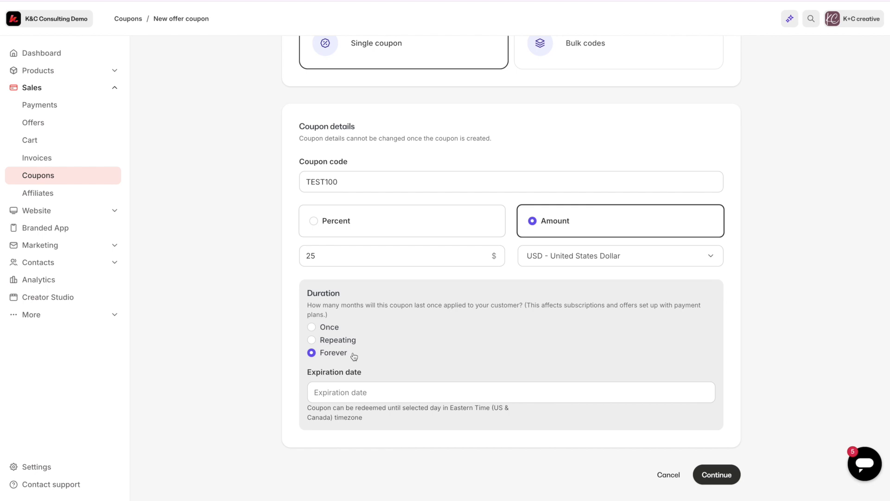
click(311, 340)
click(341, 390)
text(6)
click(418, 345)
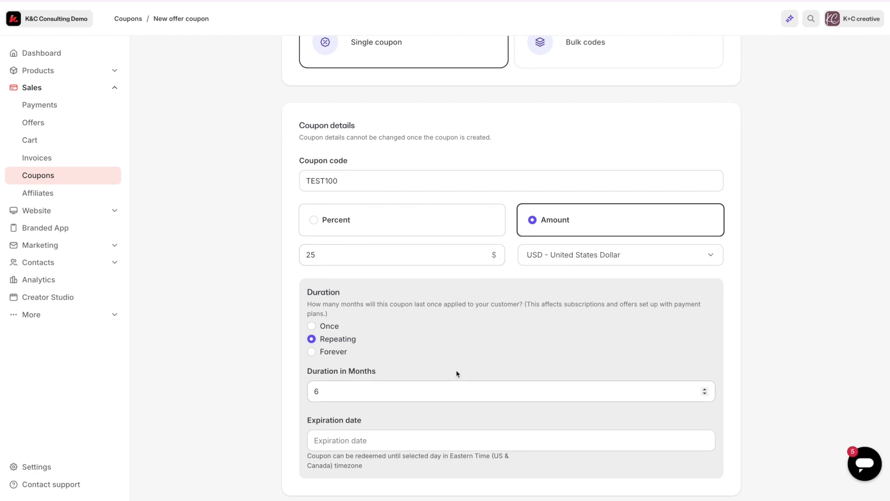
click(311, 327)
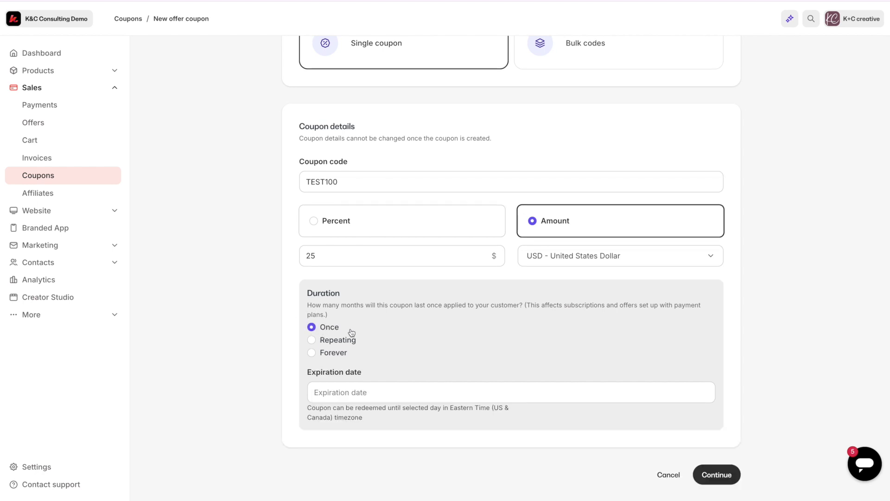
Set the coupon's expiration date to 2025-06-30 and continue to create the coupon
click(349, 397)
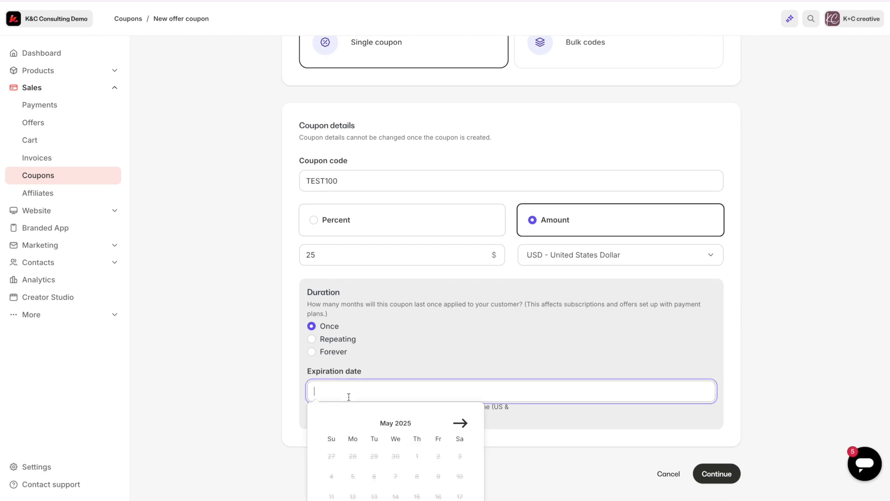
scroll(419, 455, down, 3)
click(462, 314)
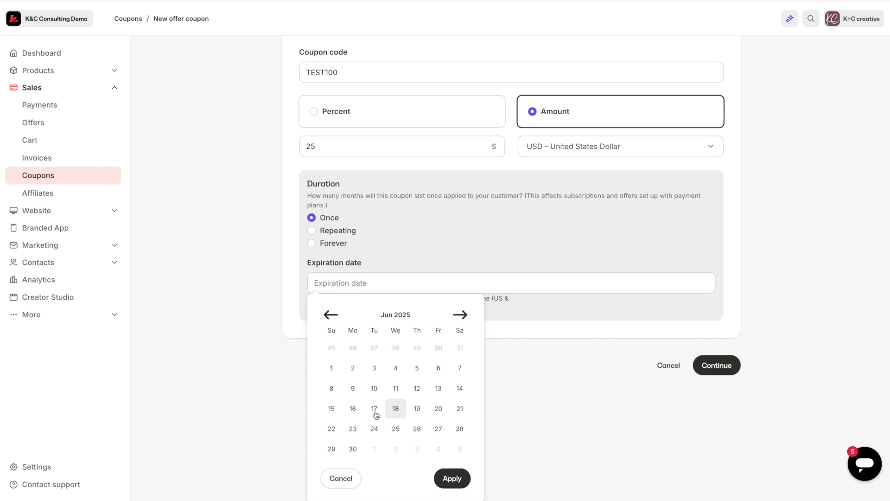
click(354, 449)
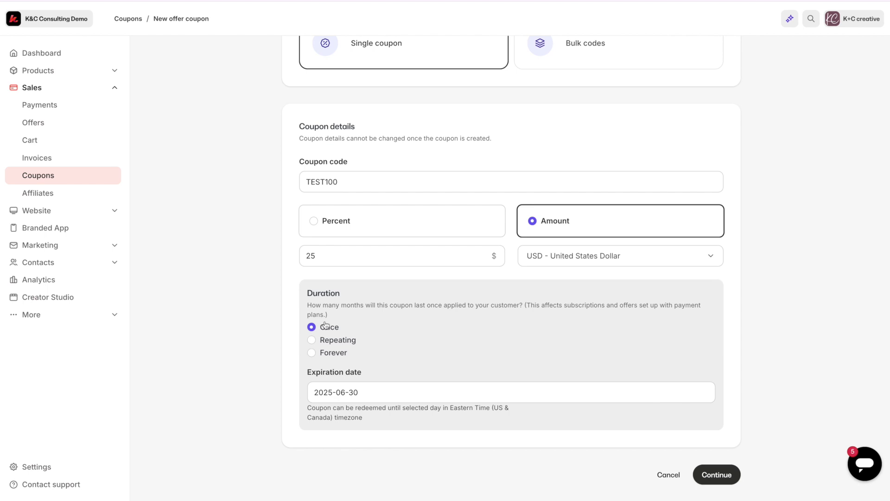
scroll(455, 368, up, 2)
scroll(455, 372, down, 2)
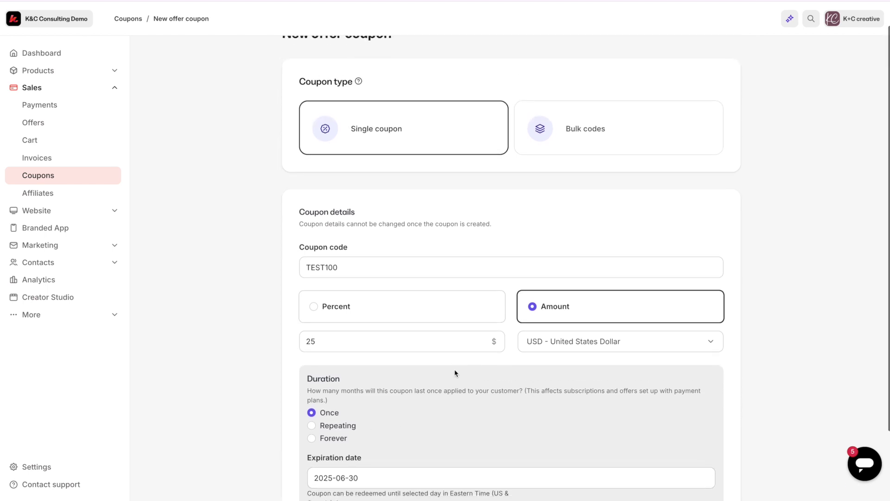
click(729, 478)
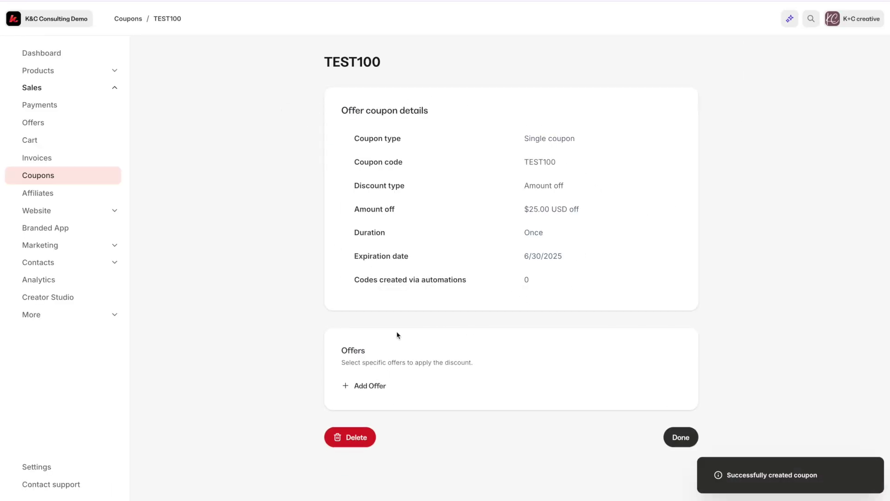
Add the offers 101 Gardening and 101 Gardening PP to the TEST100 coupon
click(370, 388)
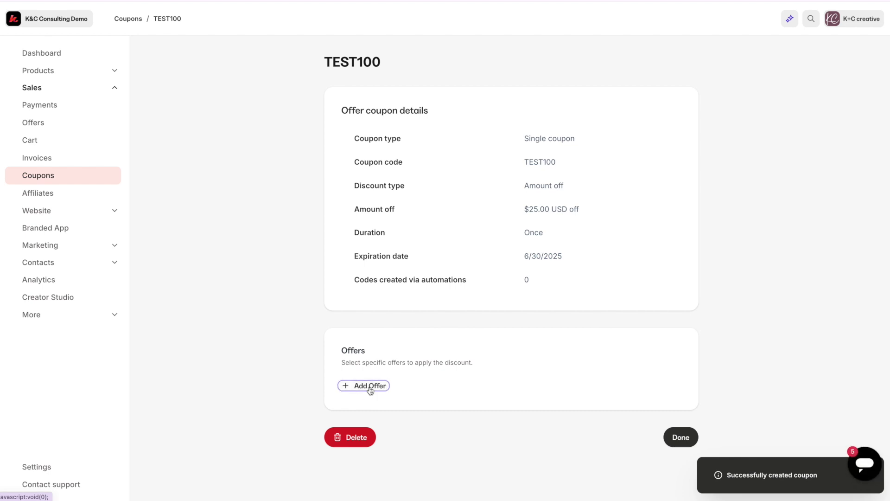
click(400, 391)
click(419, 290)
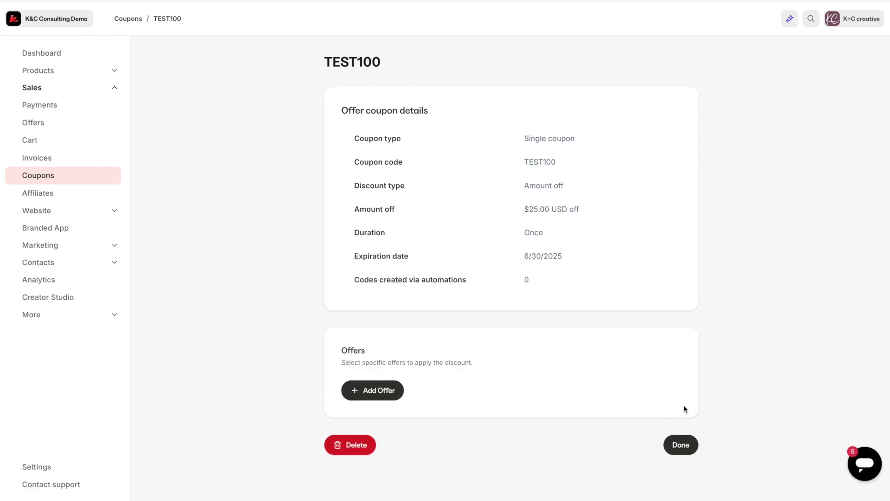
click(376, 422)
click(393, 427)
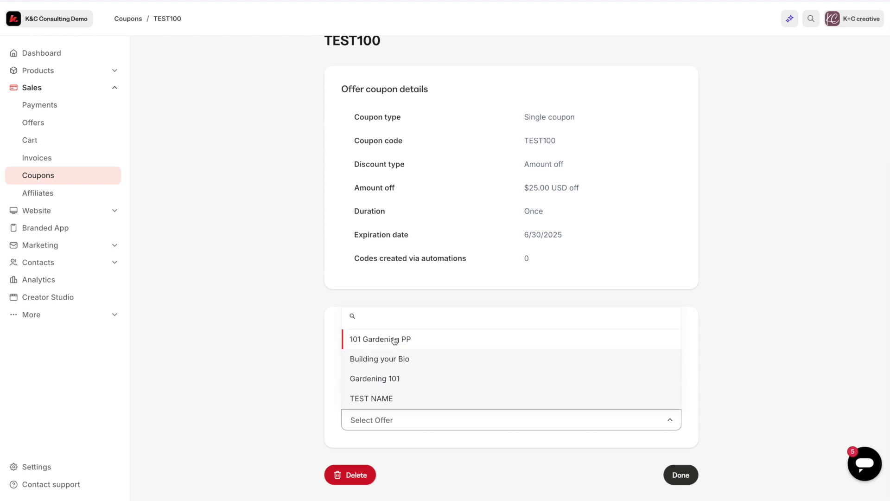
click(372, 343)
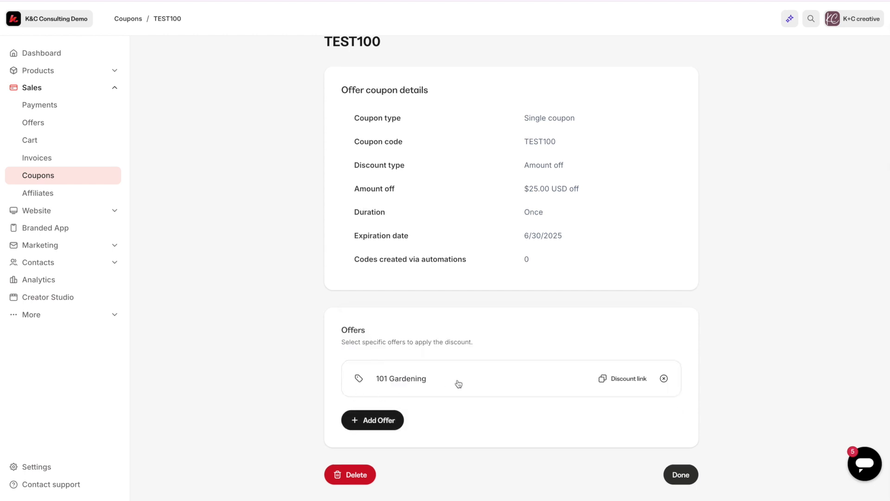
Review the coupon's details and attached offers, highlighting its coupon code
scroll(683, 402, down, 2)
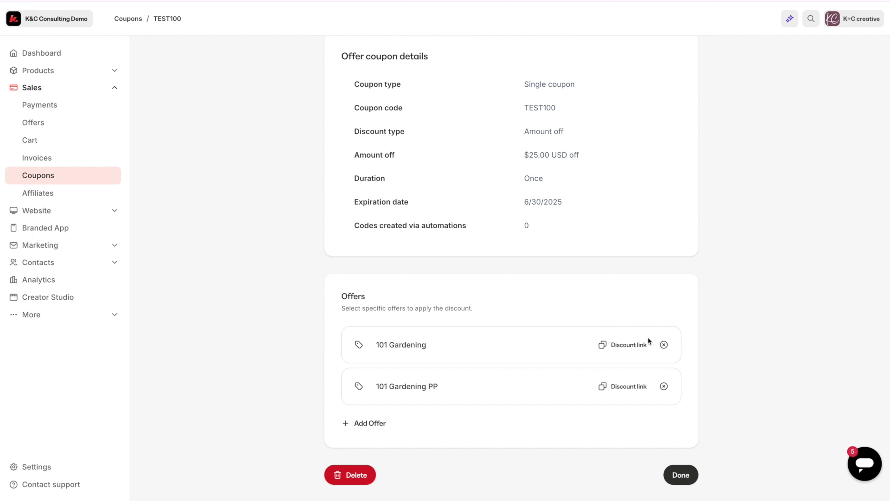
scroll(648, 339, up, 1)
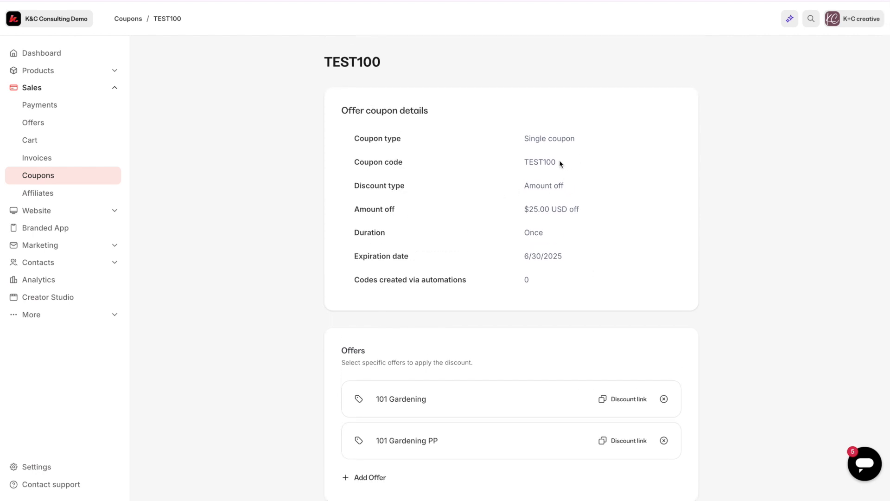
drag(560, 164, 517, 162)
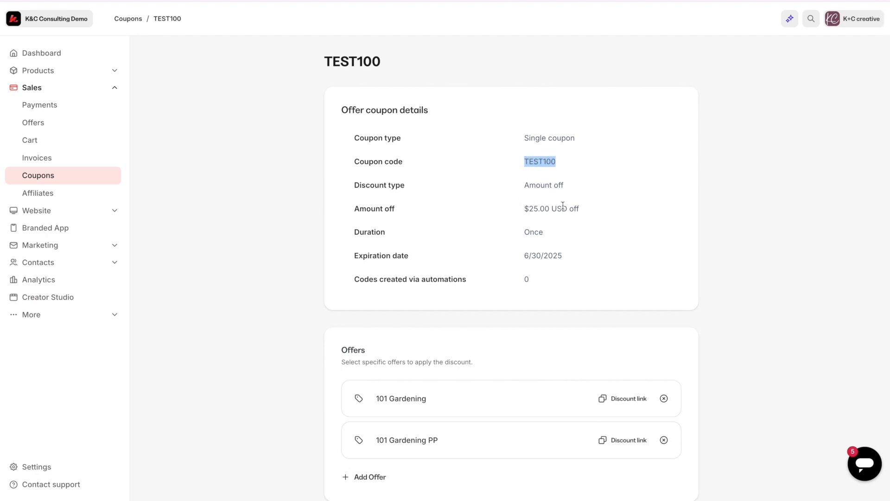
scroll(608, 283, down, 1)
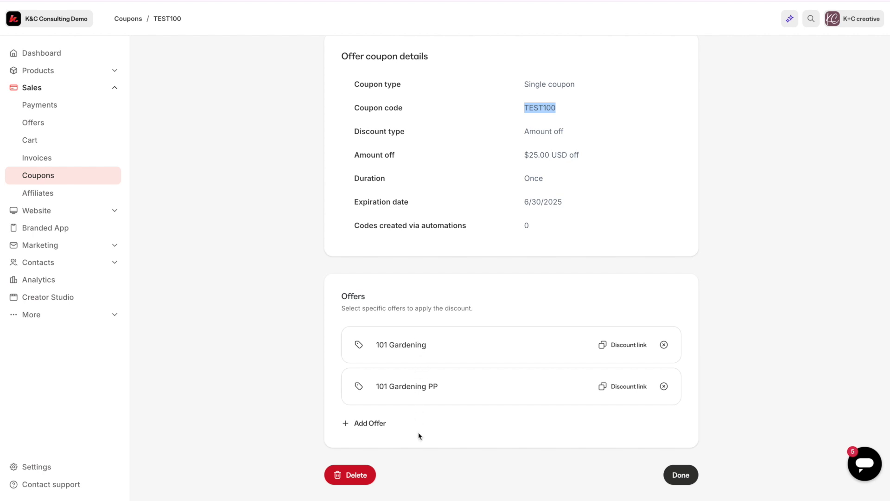
click(561, 110)
drag(561, 111, 522, 108)
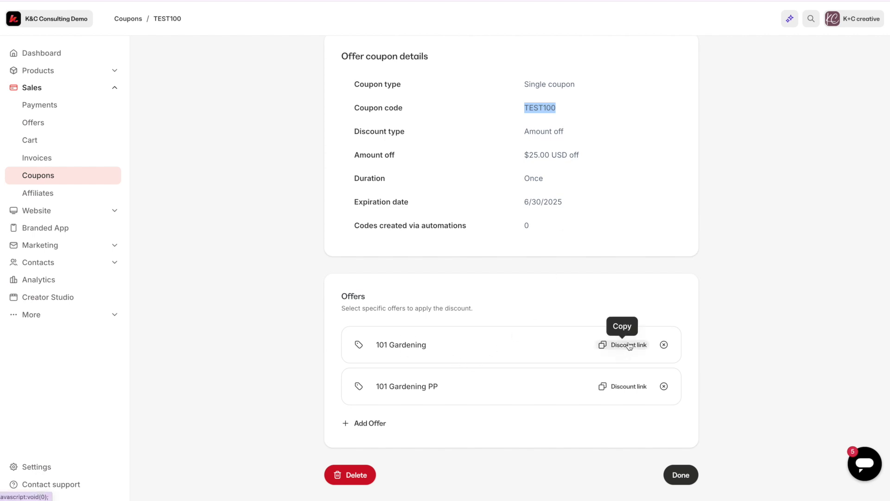
Remove the 101 Gardening PP offer from the coupon and copy the discount link of the 101 Gardening offer
click(664, 387)
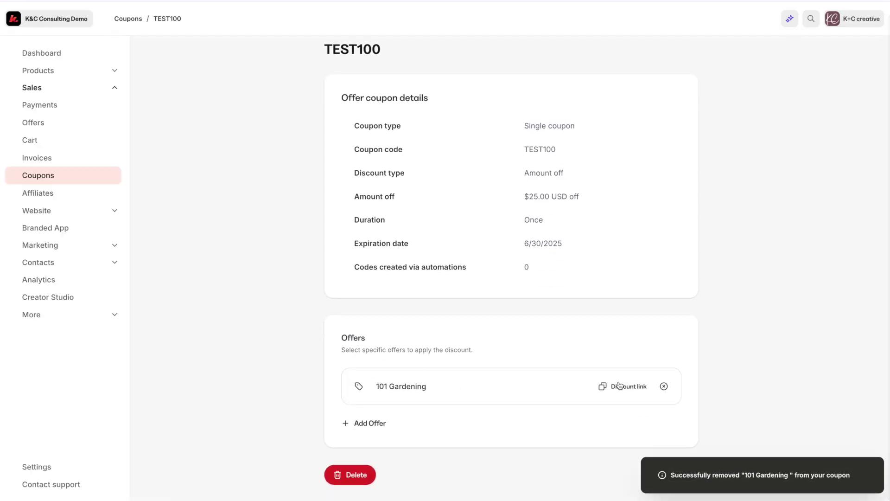
click(635, 389)
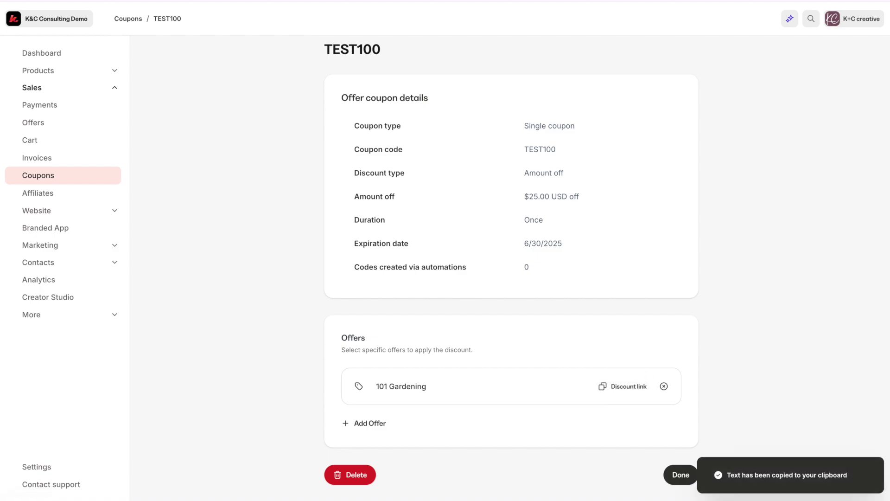
Open the copied discount link in a new browser tab and highlight the coupon code in its address
key(ctrl+t)
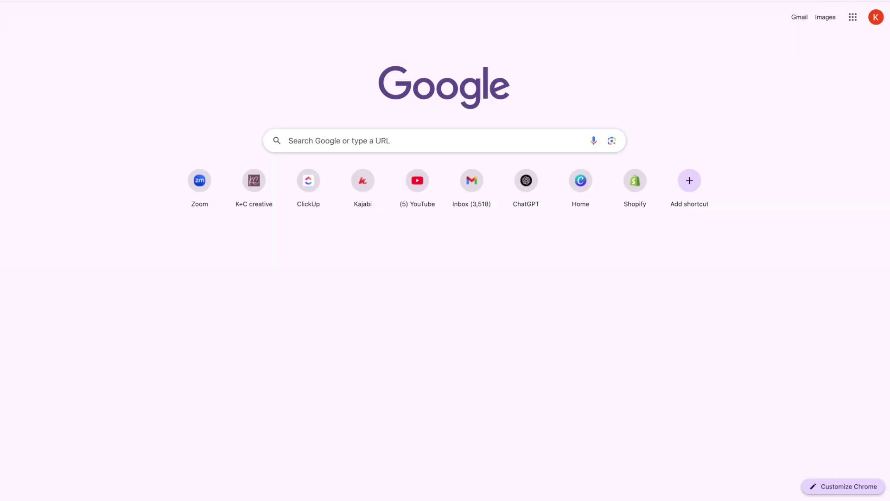
text(https://k-c-consulting-llc.mykajabi.com/offers/Gy9J4ivT?coupon_code=TEST100)
key(Return)
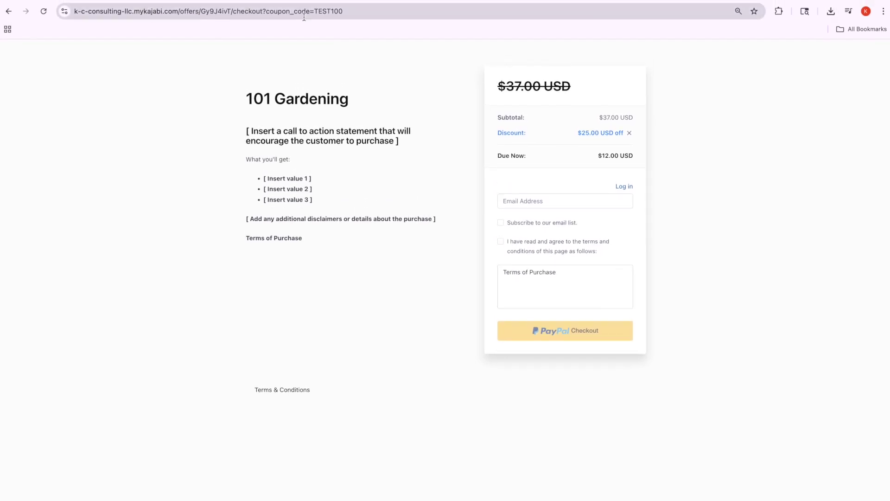
drag(347, 14, 315, 11)
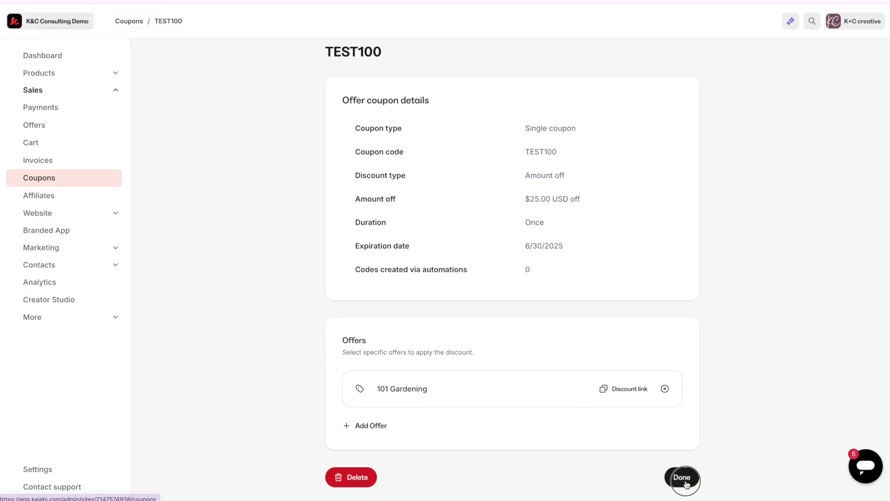
Finish the TEST100 coupon and return to the list of coupons
click(686, 483)
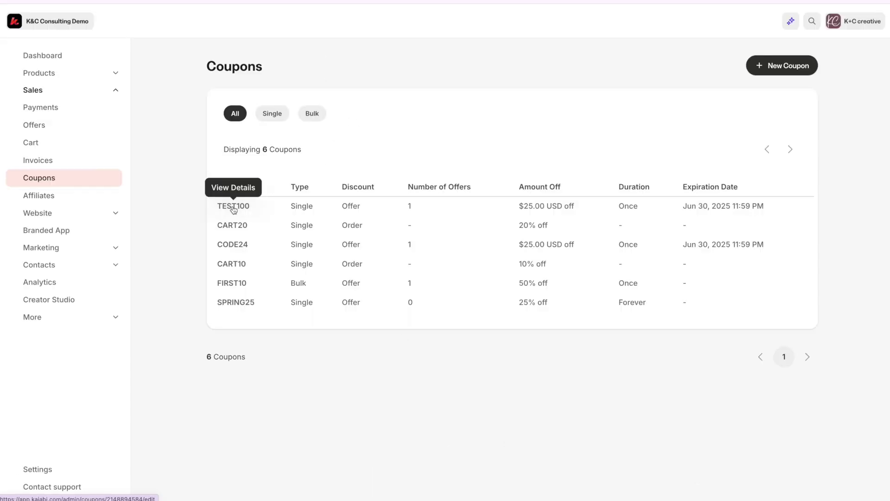
Review the details of the TEST100 and FIRST10 coupons, returning to the coupon list after each
click(233, 210)
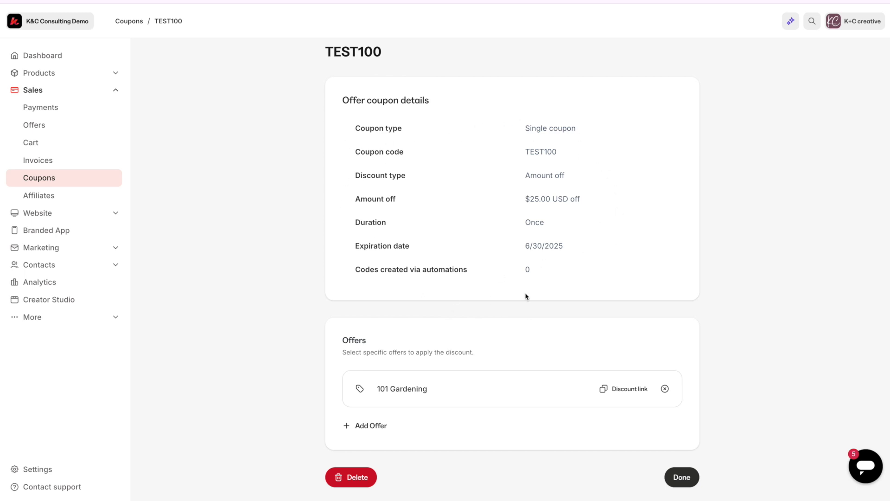
click(134, 23)
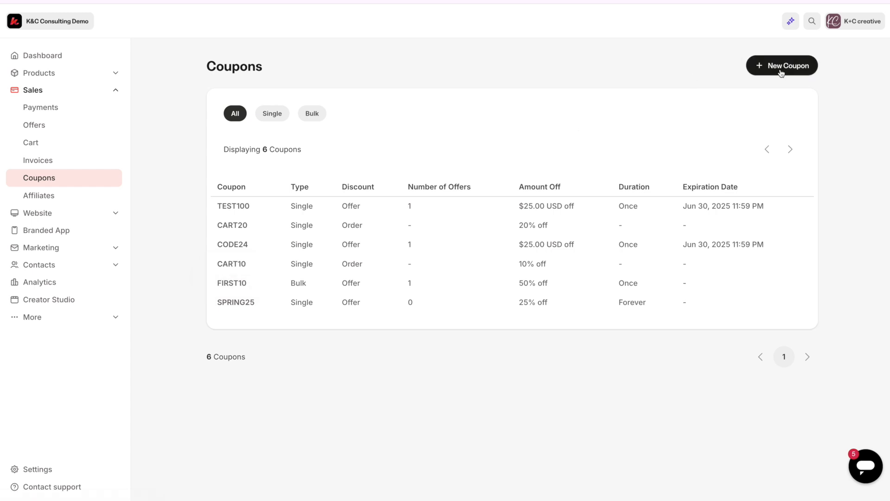
click(239, 288)
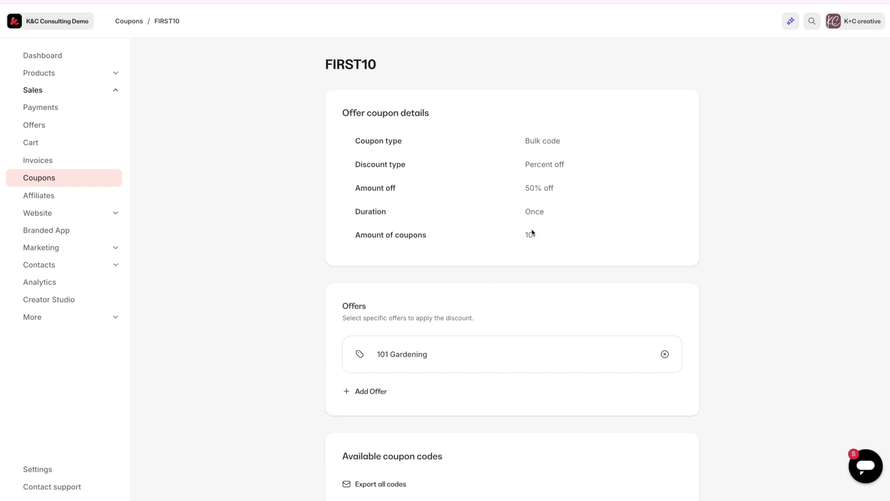
click(126, 22)
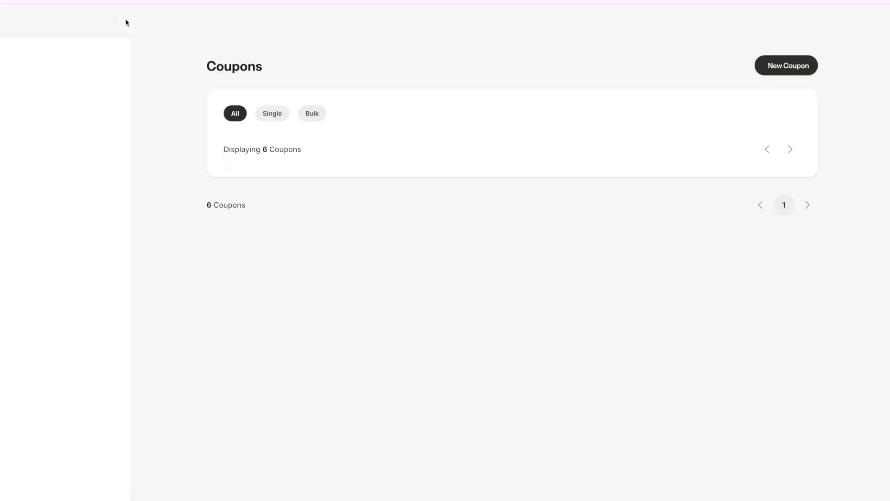
Start a new coupon with the Offer discount type and choose Bulk codes as its coupon type
click(789, 65)
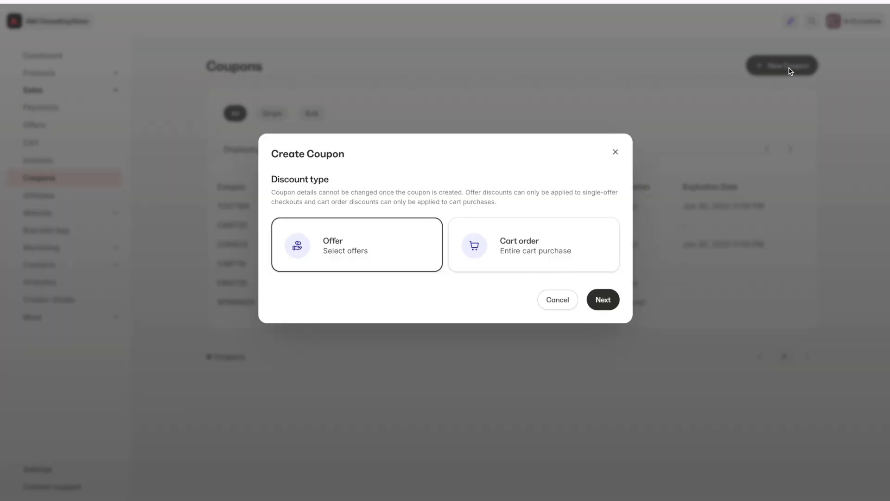
click(602, 300)
click(592, 162)
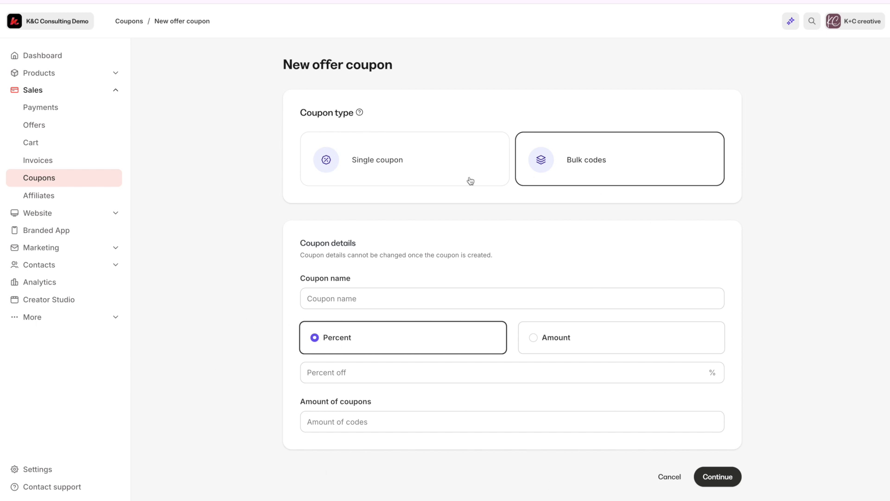
click(393, 162)
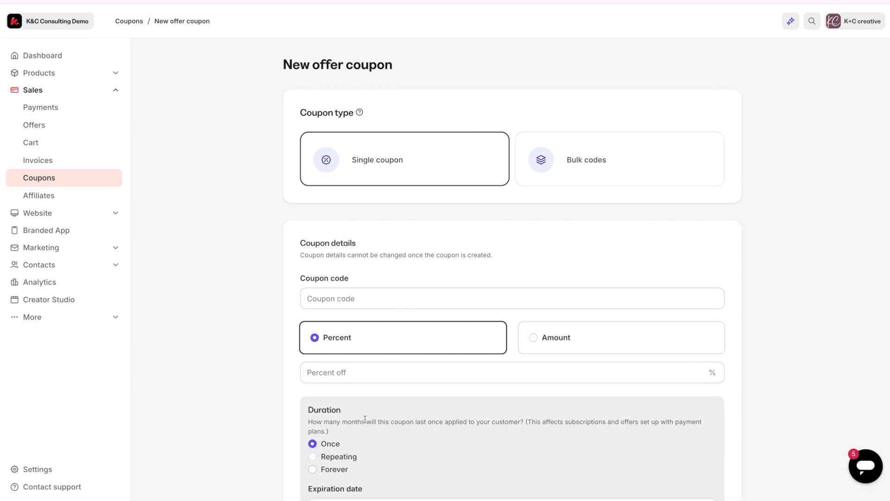
click(616, 169)
Name the bulk coupon BULKTEST, set 10 percent off and an amount of 10 coupons, and create it
click(330, 299)
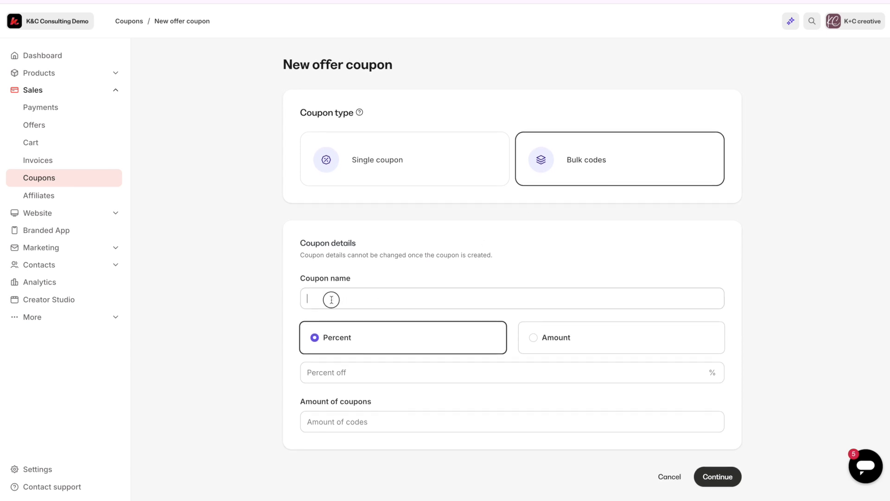
text(BULK)
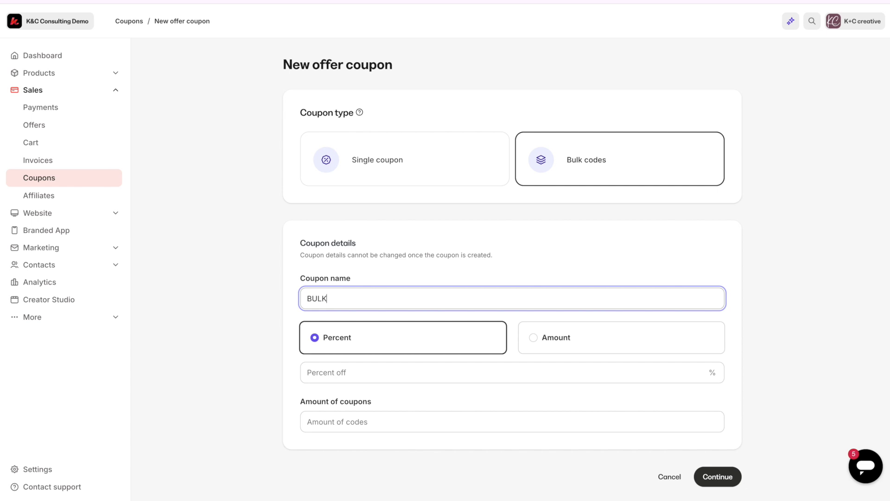
text(TEST)
click(358, 373)
text(10)
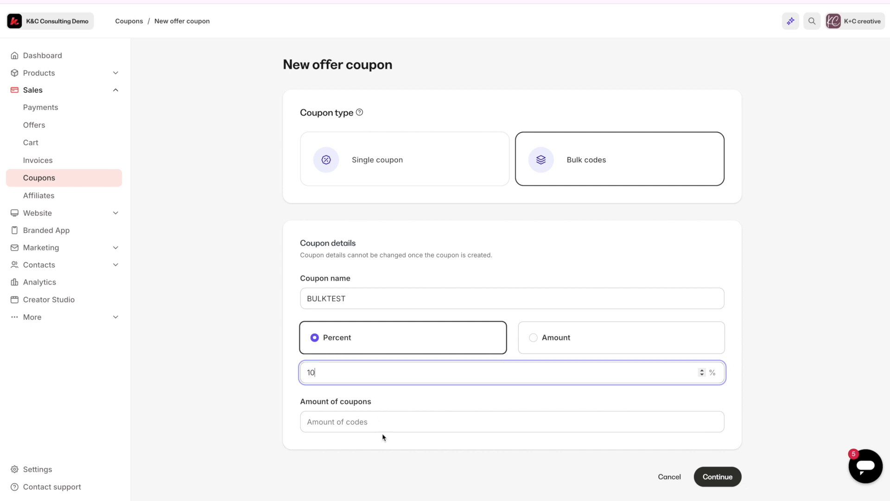
click(378, 422)
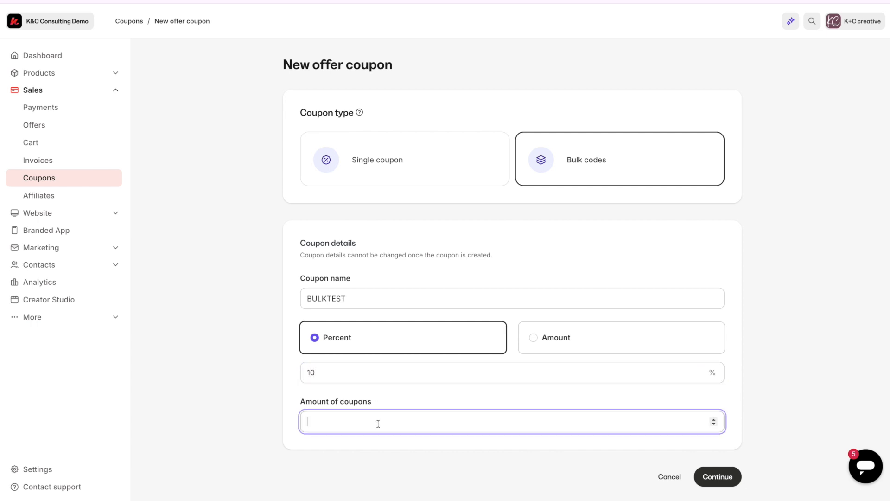
text(10)
click(720, 477)
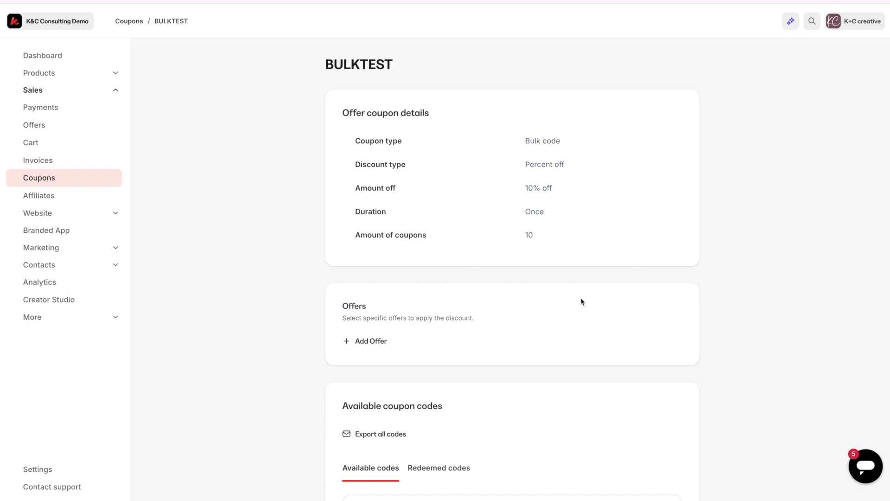
Expand the available codes of the BULKTEST coupon and copy the first code in the list
scroll(584, 300, down, 5)
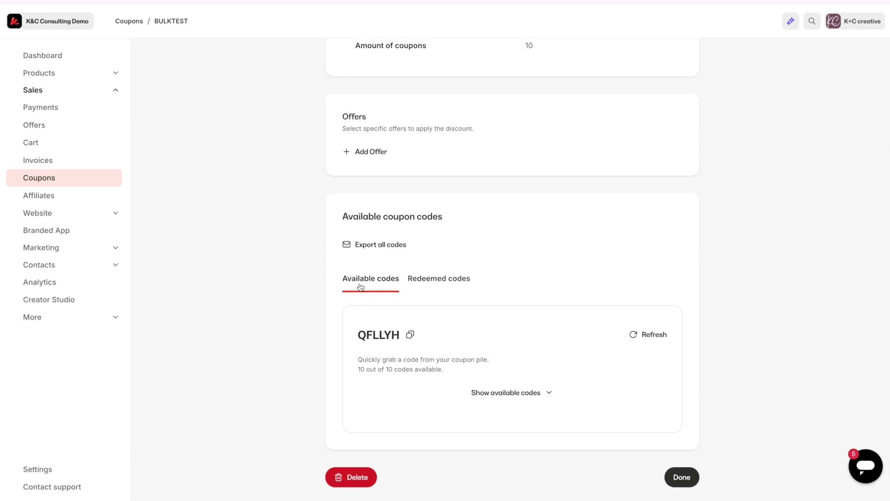
click(513, 392)
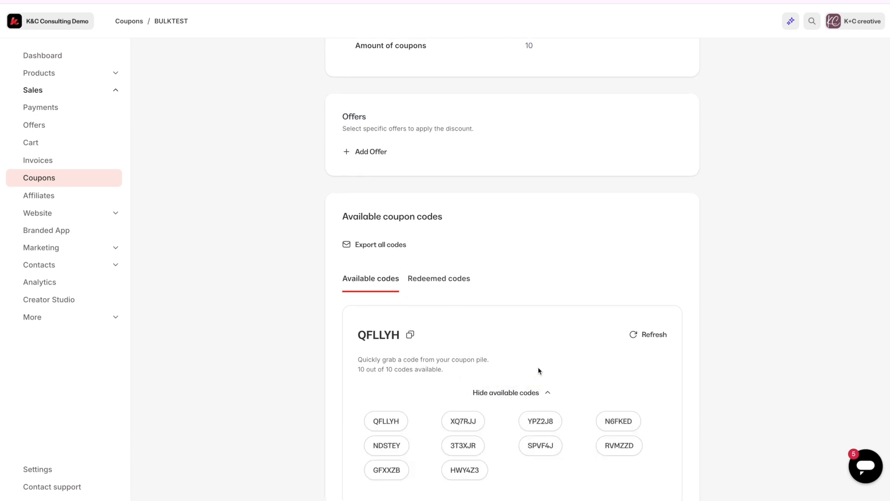
scroll(538, 369, down, 2)
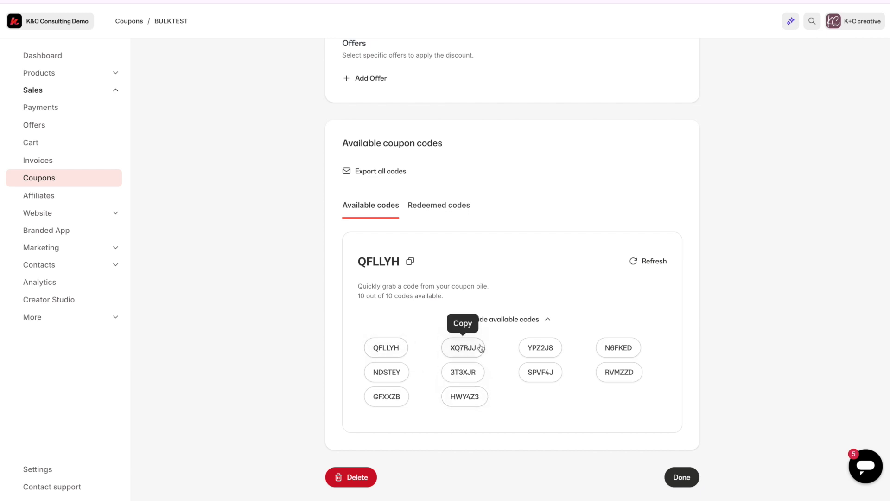
click(387, 350)
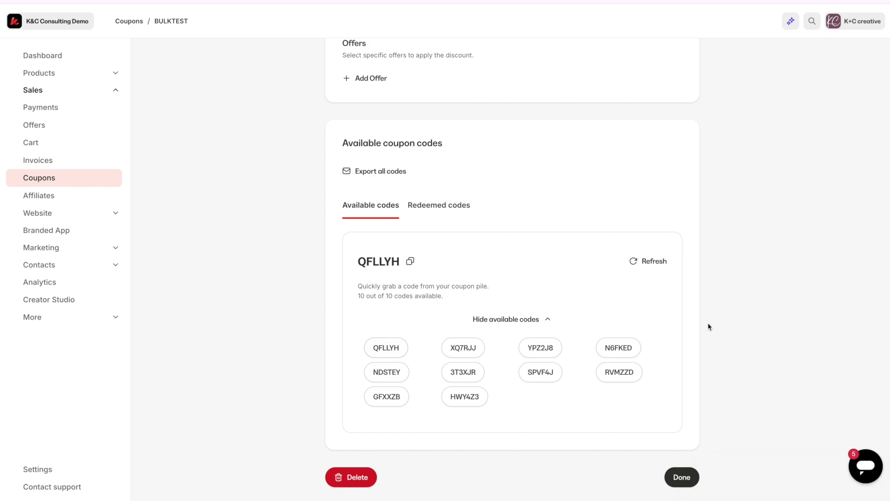
Review the BULKTEST coupon's offers, available codes and details, and return to the list of coupons
scroll(677, 337, up, 1)
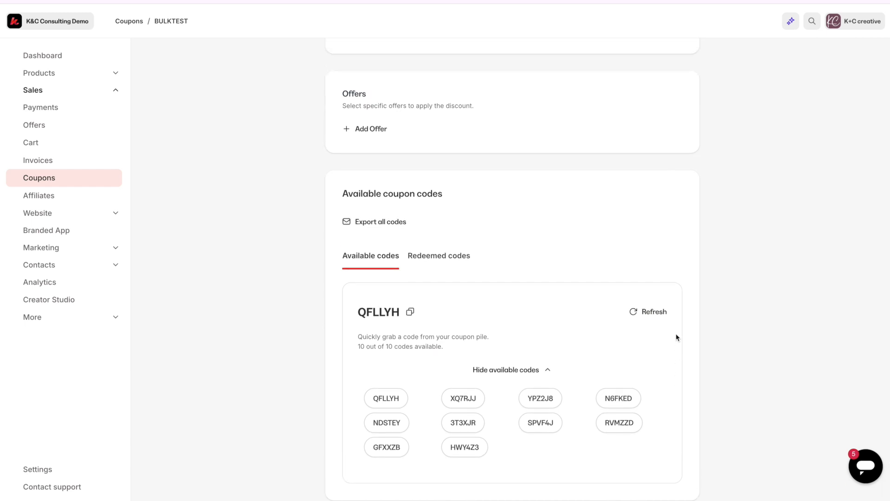
scroll(656, 341, up, 1)
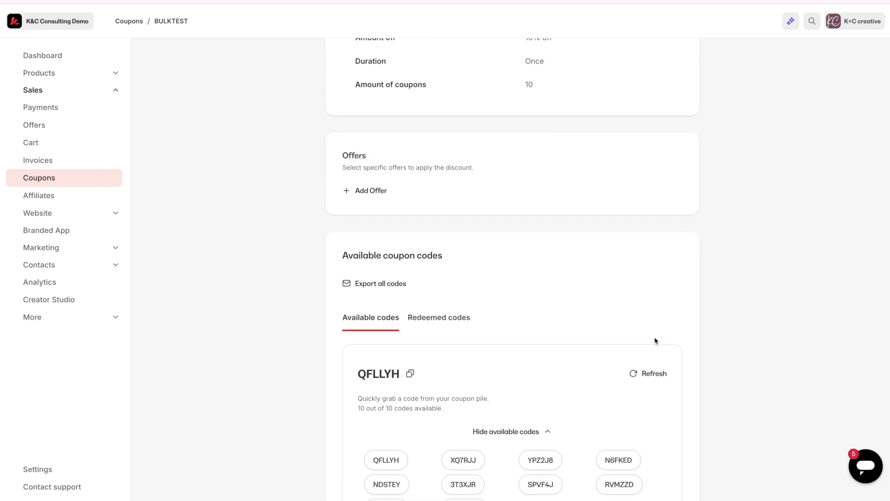
scroll(656, 341, down, 2)
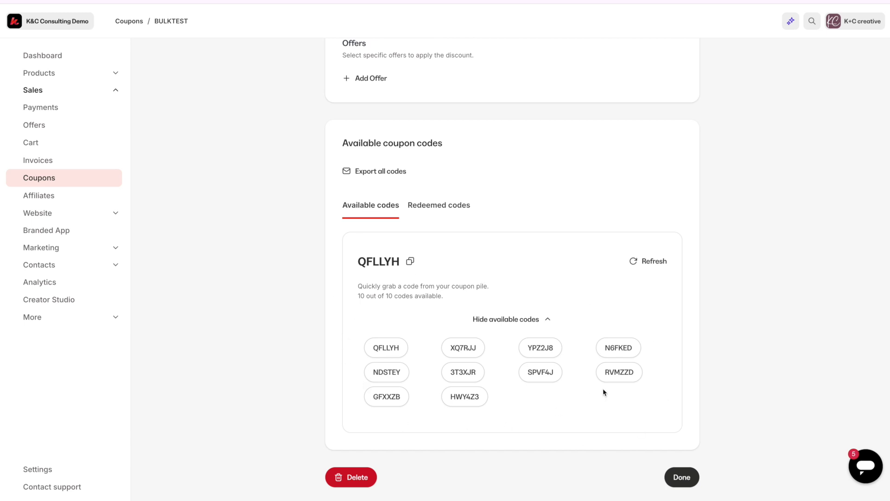
scroll(622, 385, up, 2)
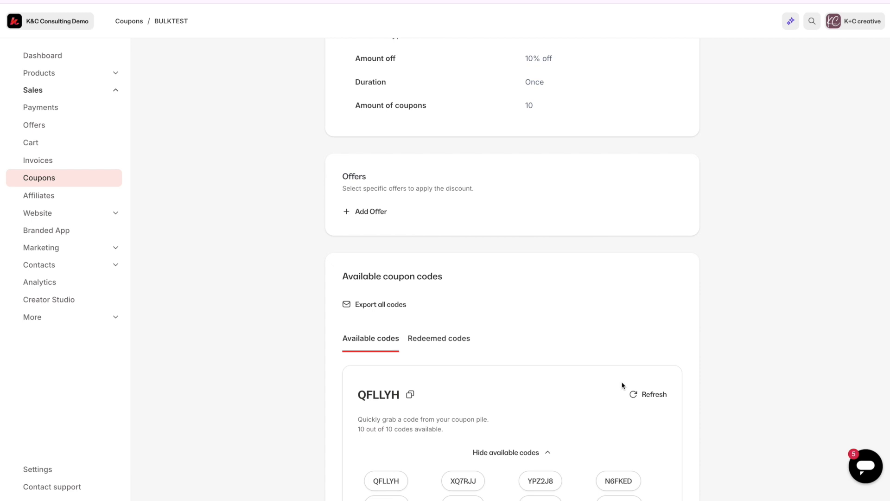
scroll(622, 273, up, 3)
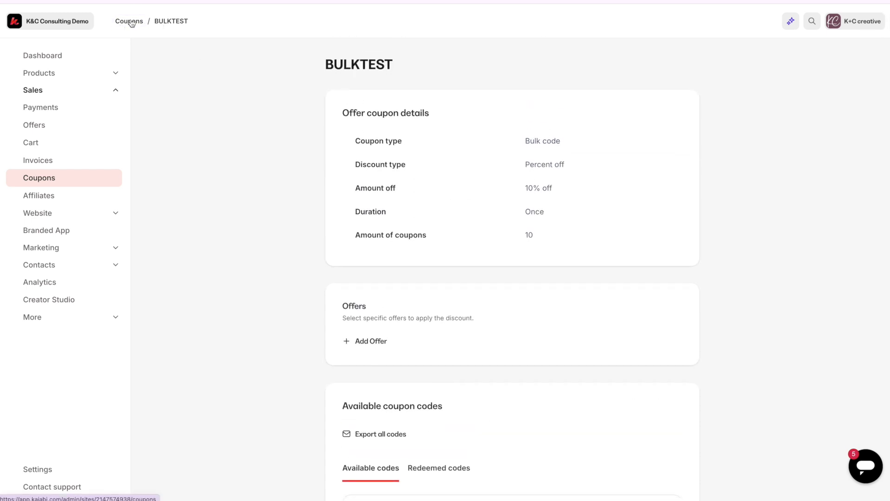
click(131, 22)
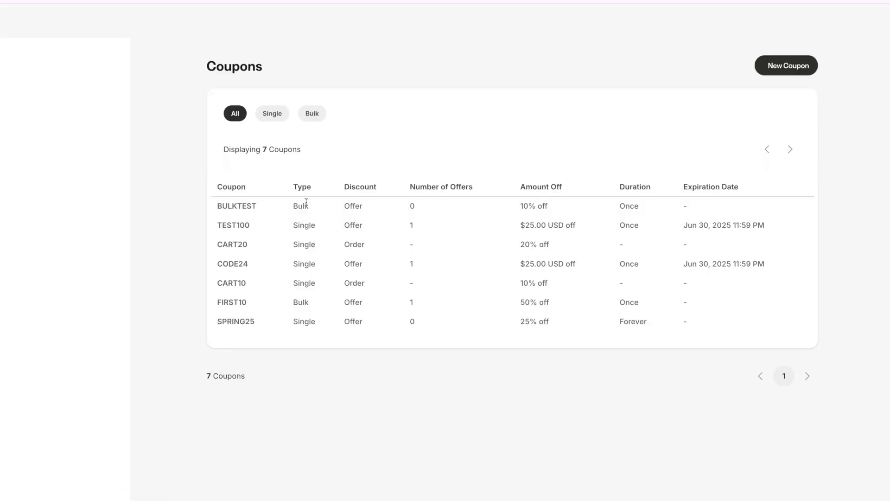
Examine the attached offer and available codes of the FIRST10 bulk coupon, and return to the list of coupons
click(234, 304)
scroll(501, 291, down, 3)
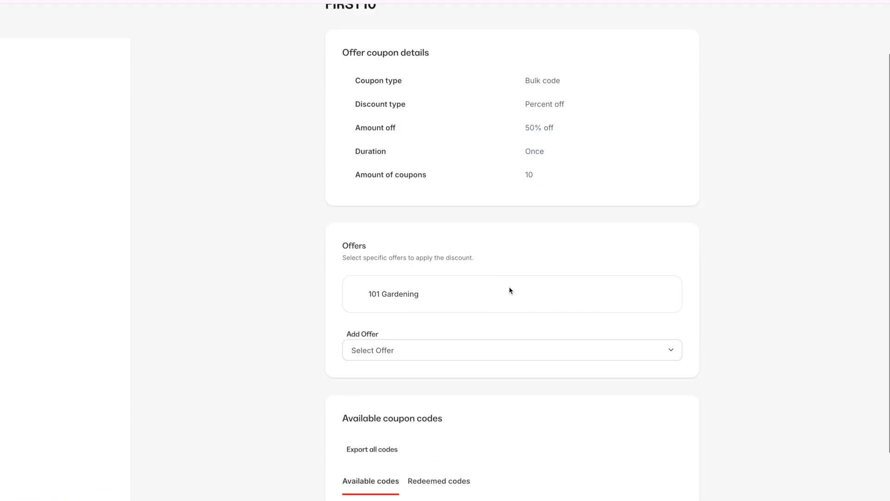
scroll(510, 287, down, 2)
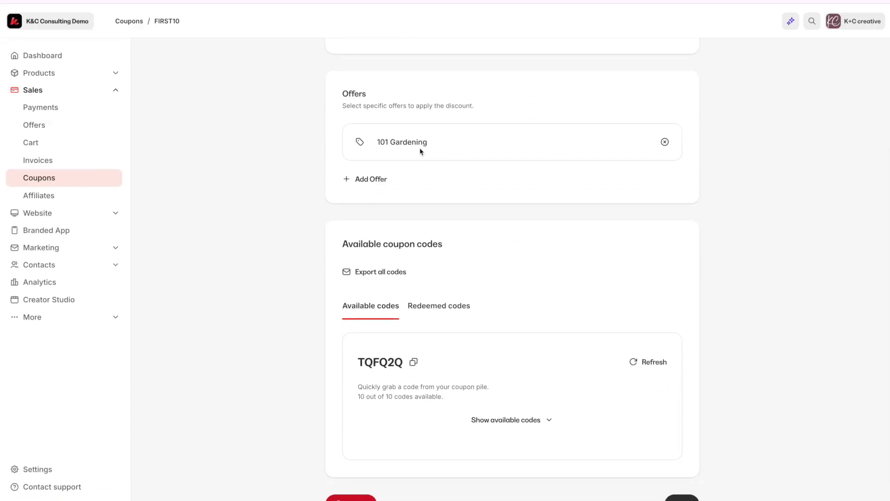
scroll(557, 204, down, 1)
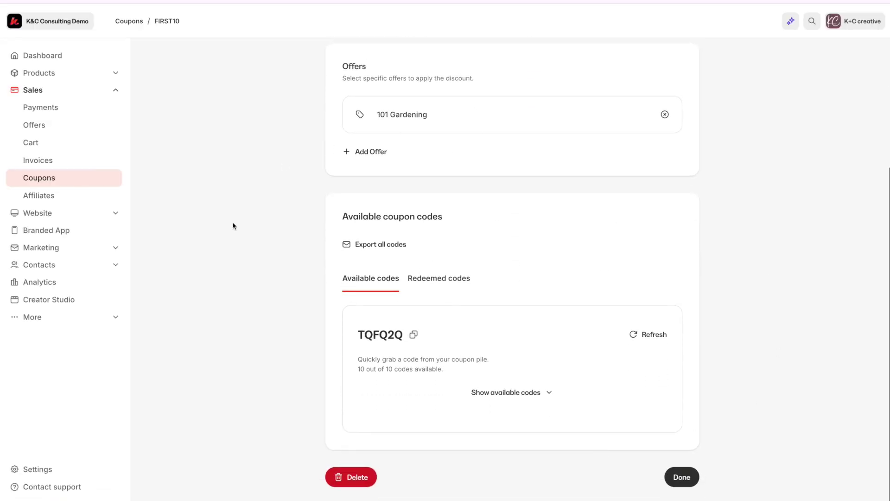
scroll(616, 250, up, 5)
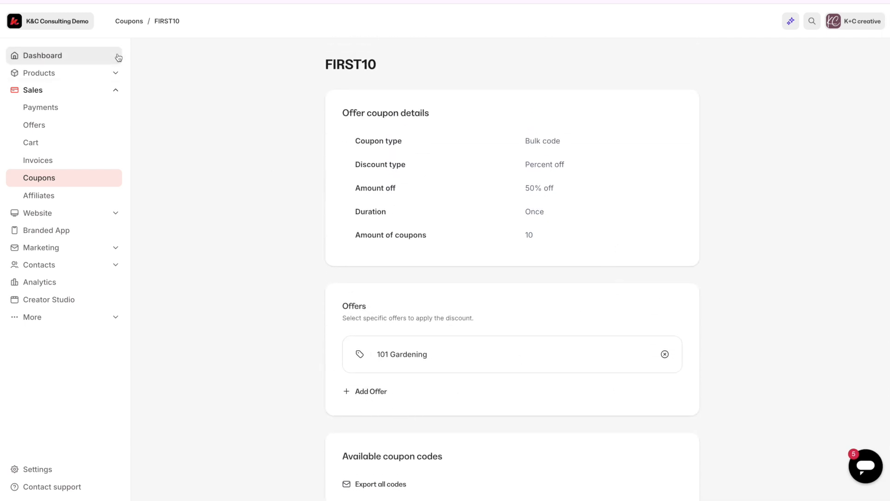
click(122, 23)
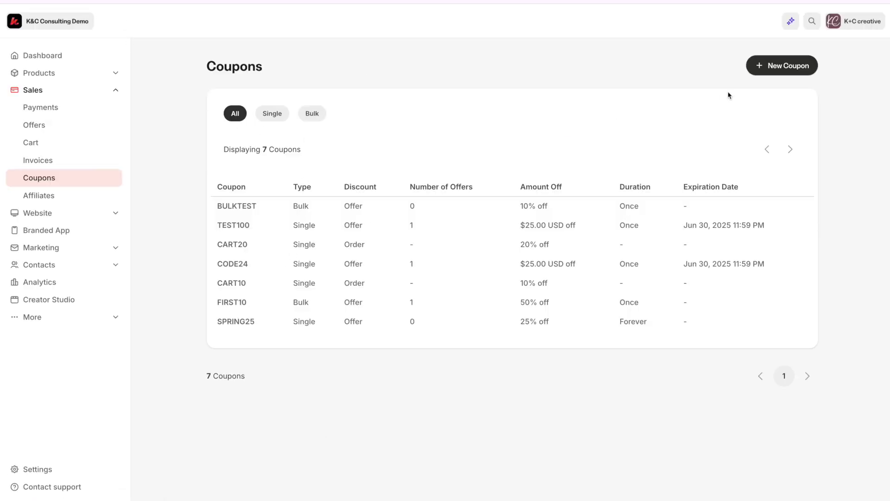
Start a new coupon with the Cart order discount type
click(771, 70)
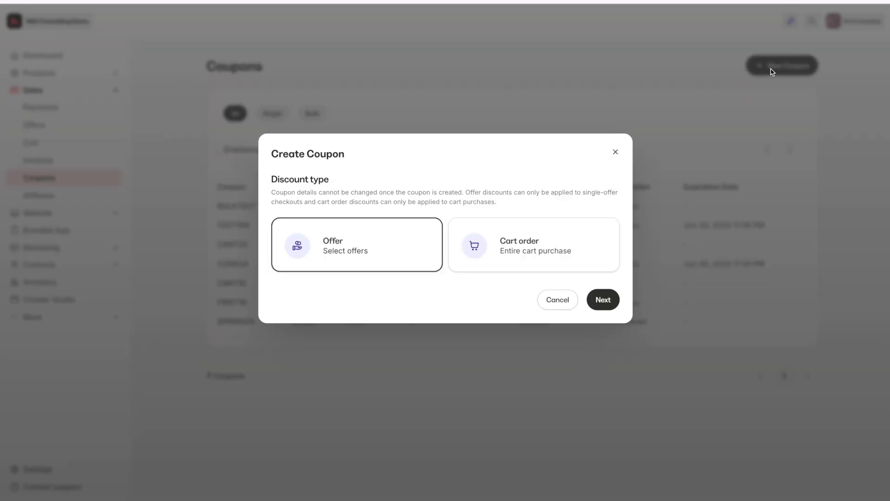
click(491, 246)
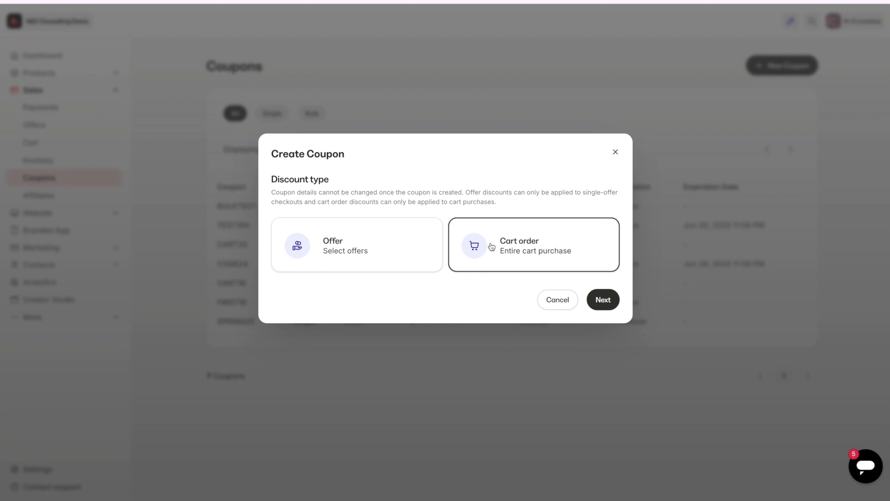
click(604, 300)
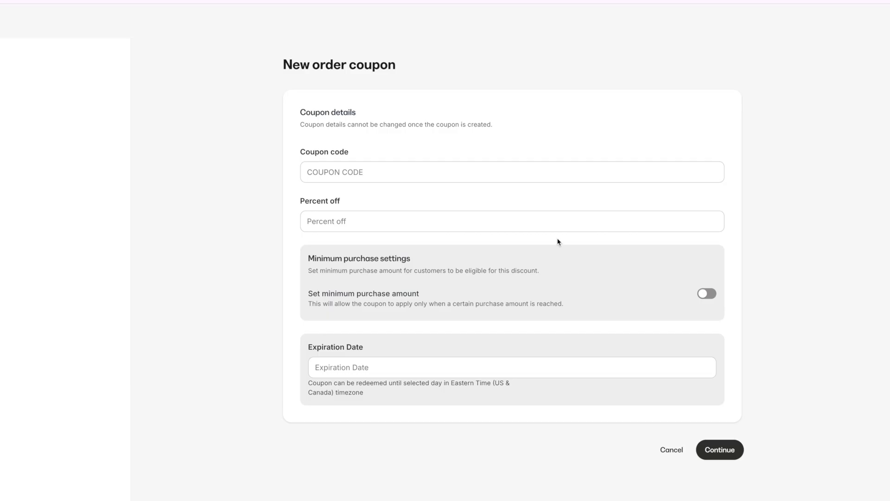
Enter FALL10 as the order coupon's code, set 10 percent off, and highlight the code
click(351, 171)
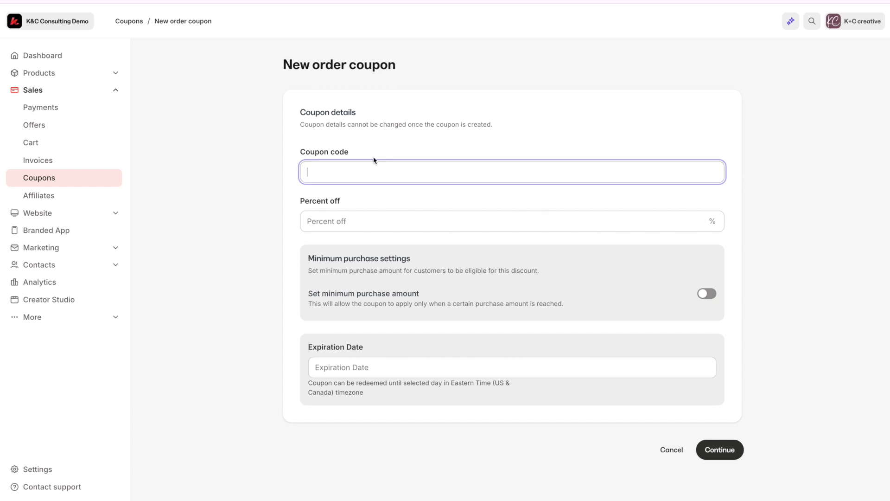
text(FALL10)
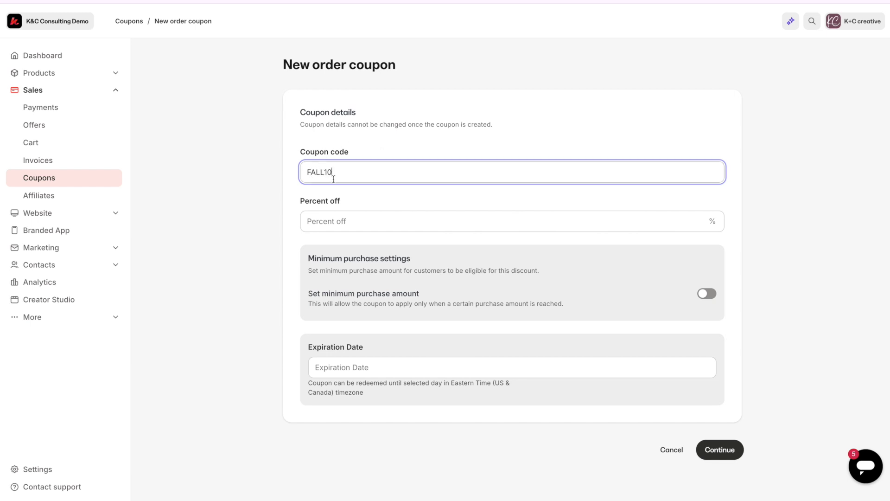
click(337, 221)
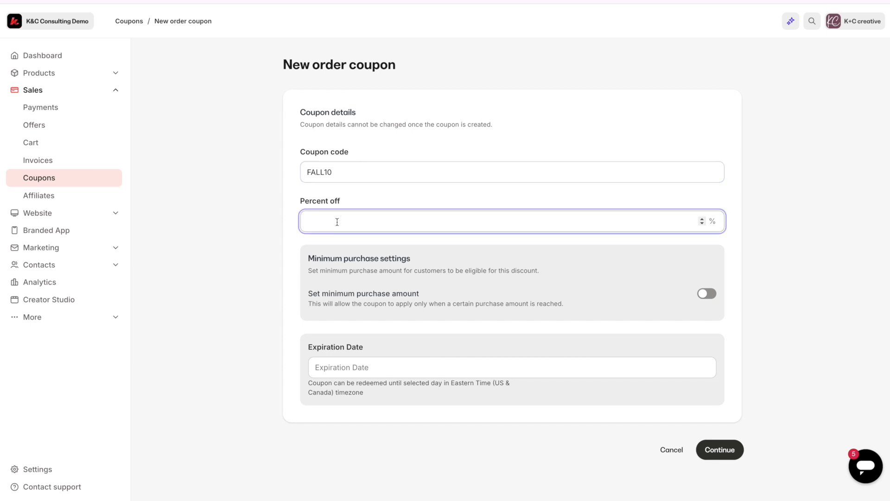
text(10)
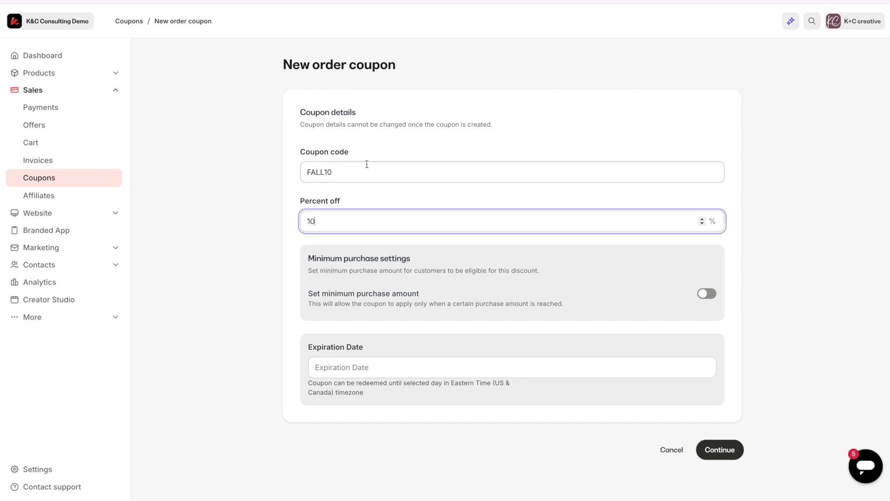
drag(342, 172, 296, 174)
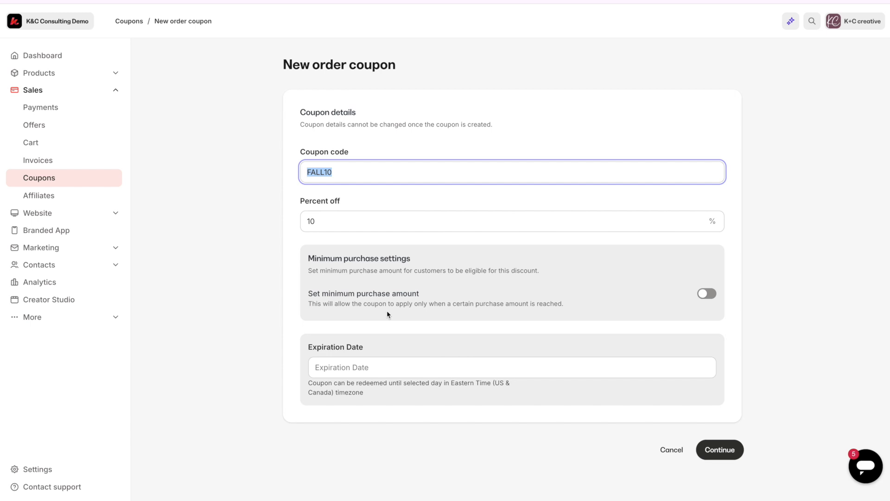
Require a minimum purchase amount of 100.00 USD for the FALL10 order coupon
click(708, 294)
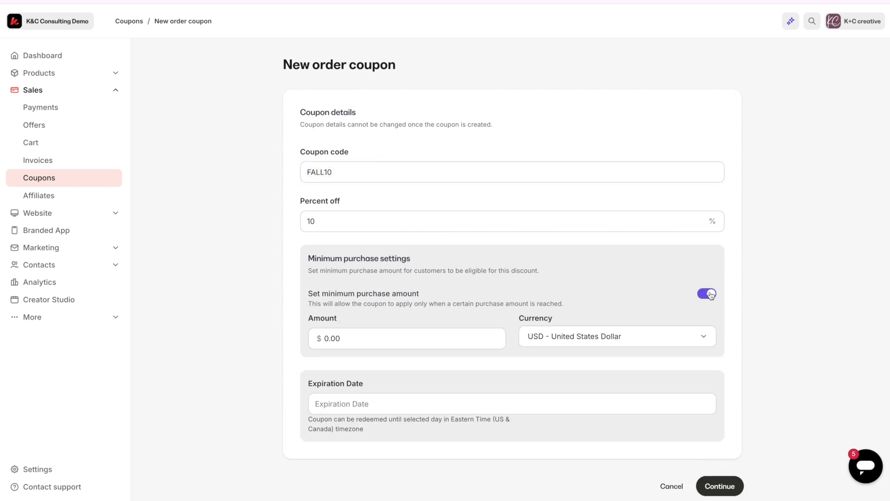
click(328, 339)
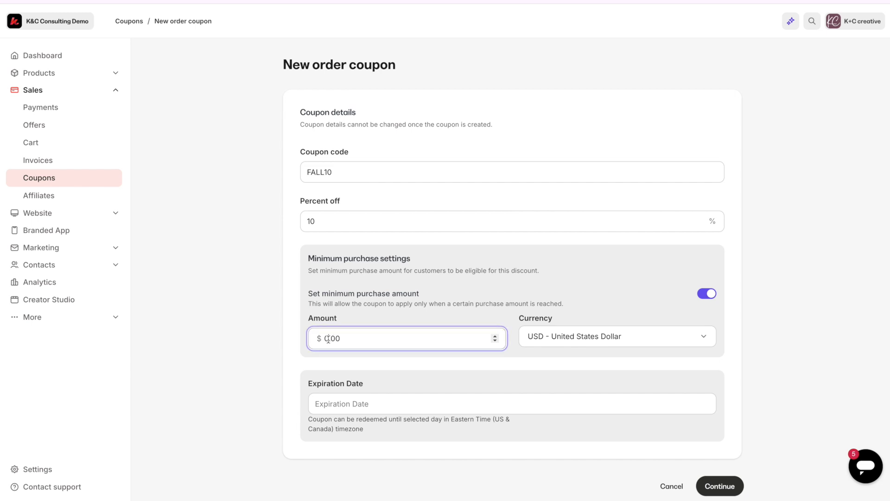
text(100)
click(357, 401)
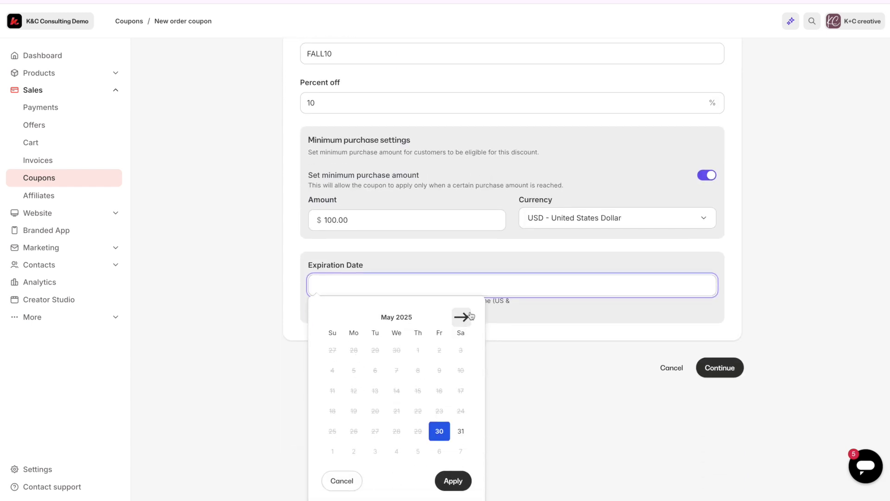
click(461, 316)
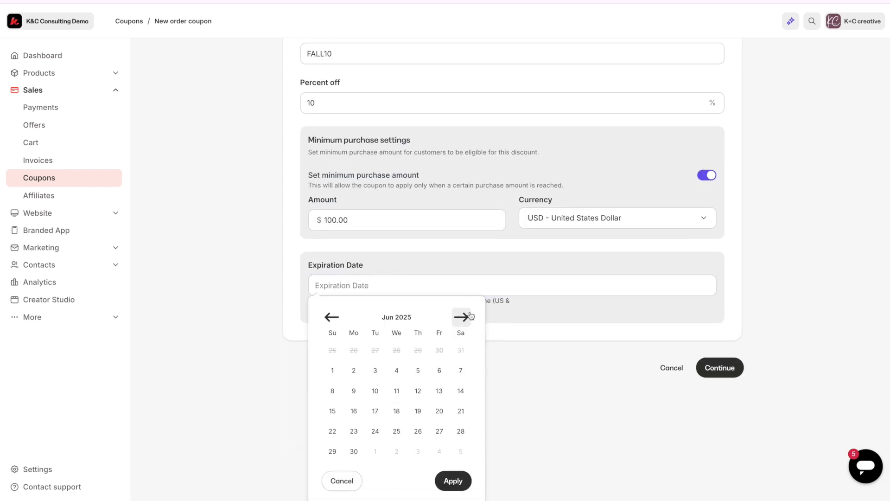
click(560, 394)
click(636, 345)
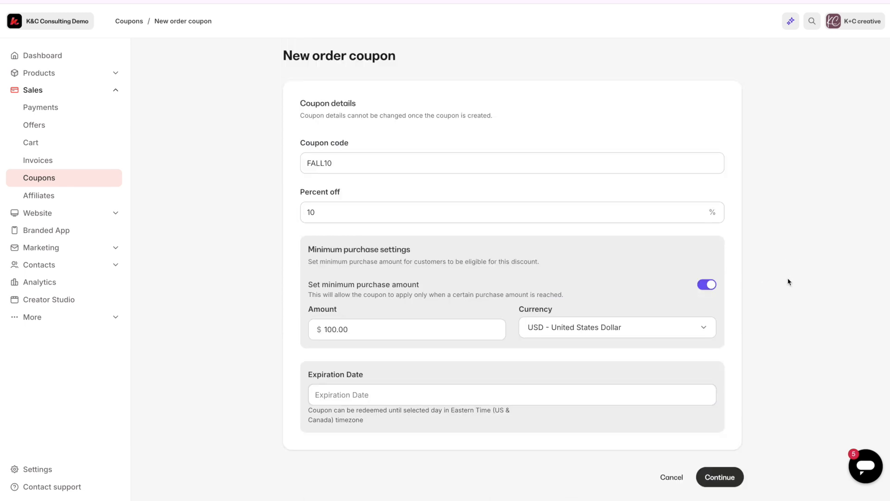
Set the order coupon's expiration date to 2025-11-01 and create the coupon
click(423, 392)
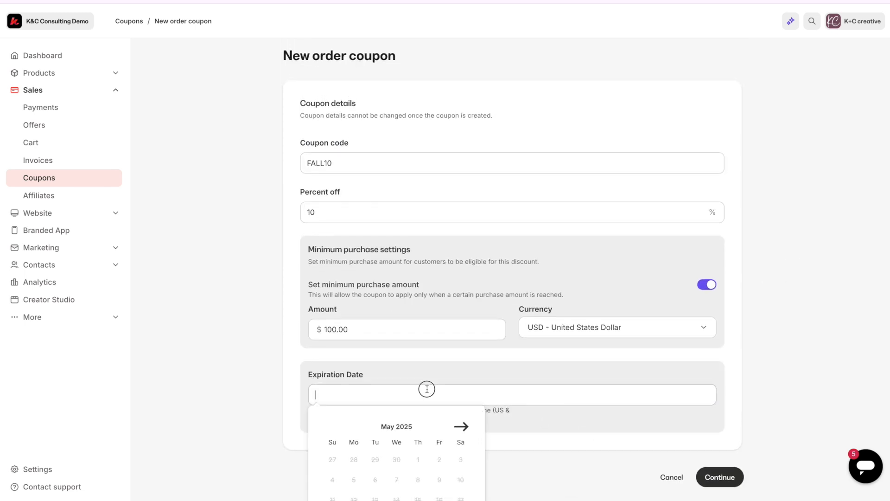
scroll(430, 396, down, 2)
click(466, 316)
click(465, 316)
click(466, 316)
click(467, 316)
click(467, 316)
click(467, 316)
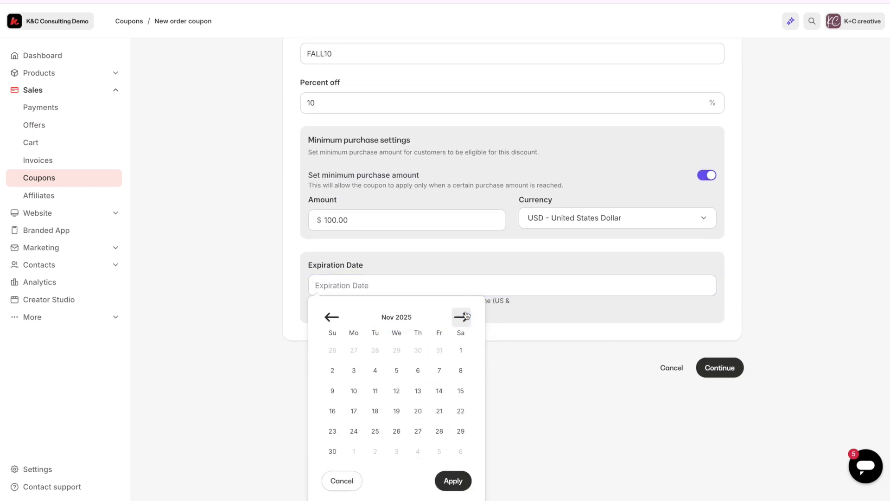
click(464, 354)
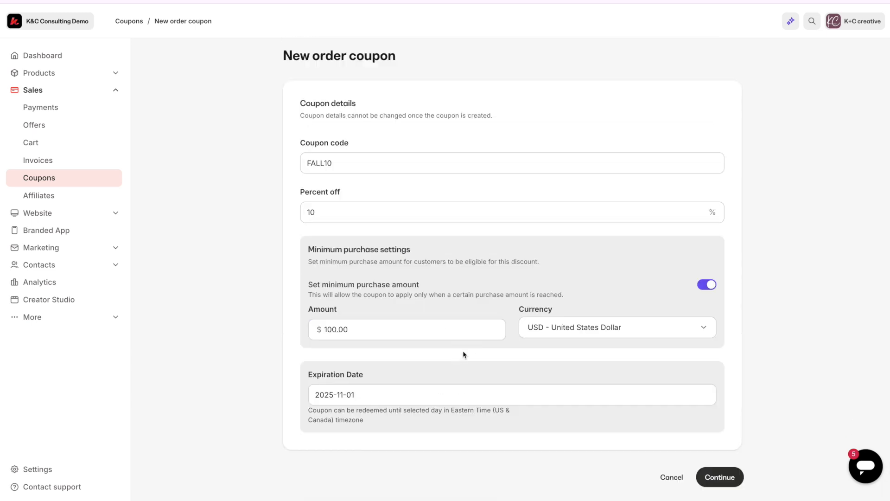
click(730, 481)
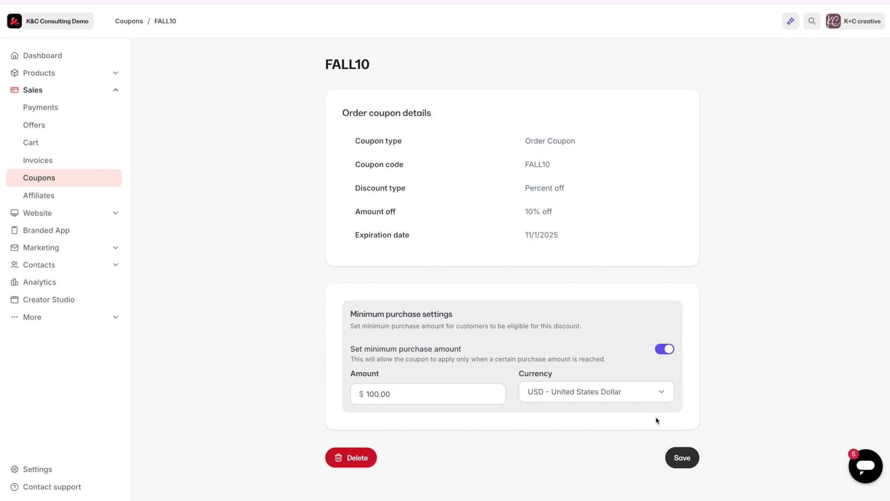
Set the FALL10 coupon's minimum purchase amount to 50.00 and save the change
click(379, 394)
key(BackSpace)
key(BackSpace)
key(BackSpace)
text(50)
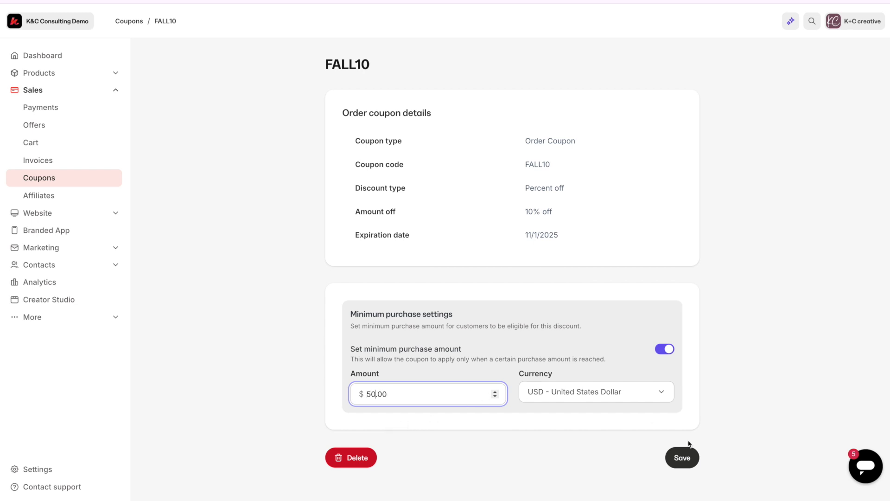
click(684, 457)
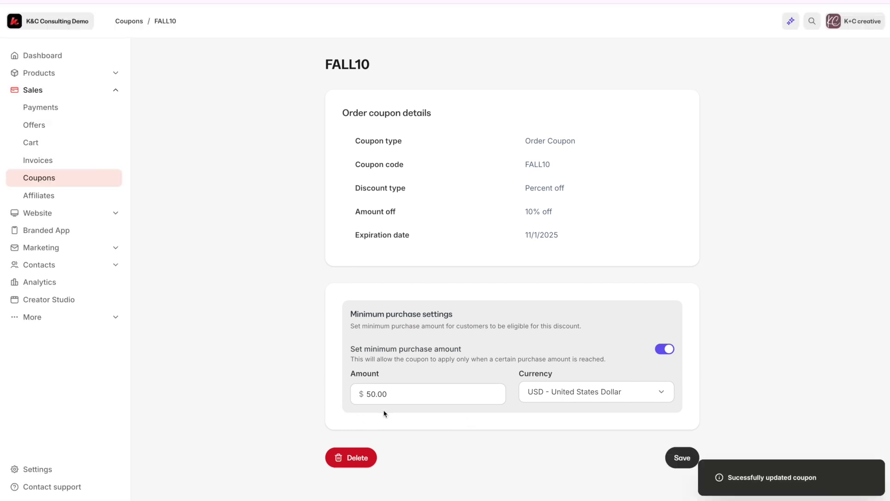
Turn off the minimum purchase requirement for FALL10, save the coupon, and return to the list of coupons
click(664, 348)
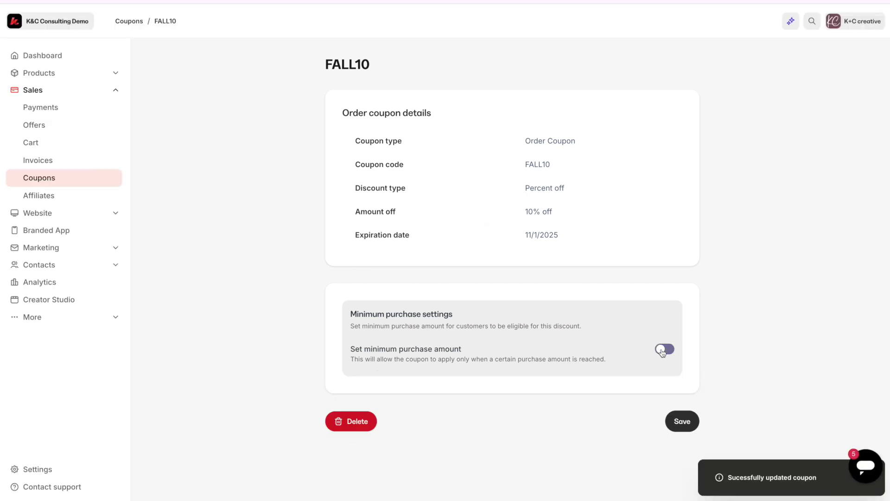
click(679, 423)
click(129, 23)
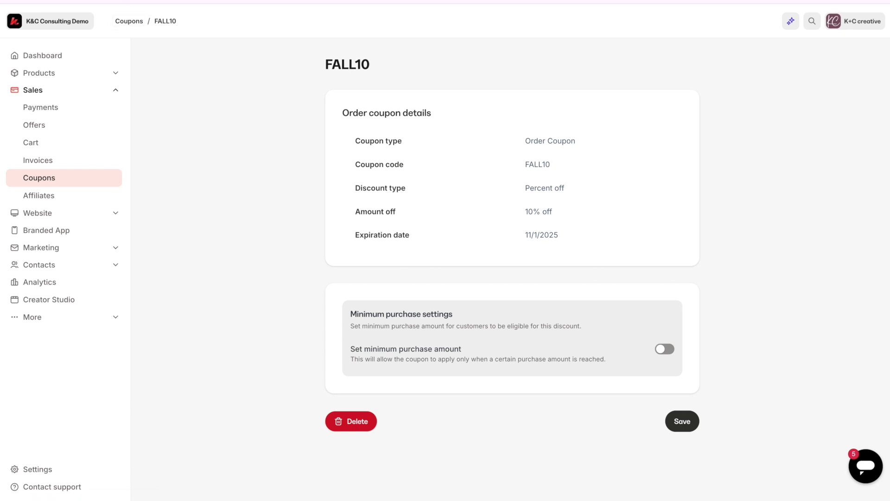